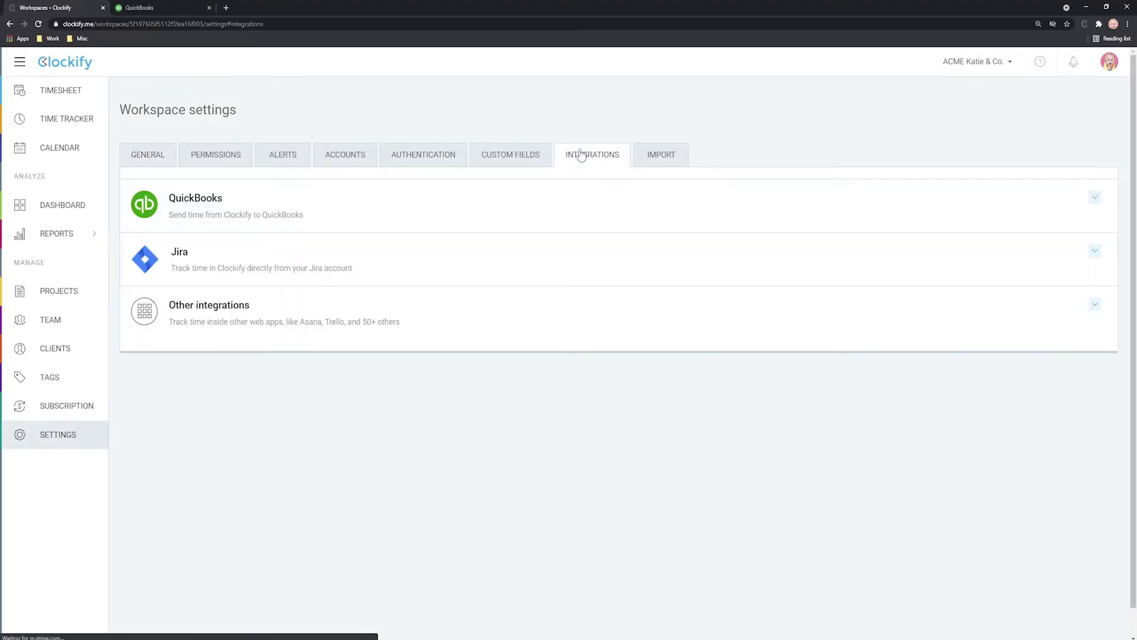
Expand the QuickBooks integration and bring up Send to QuickBooks for the Detailed report entries
left_click(202, 205)
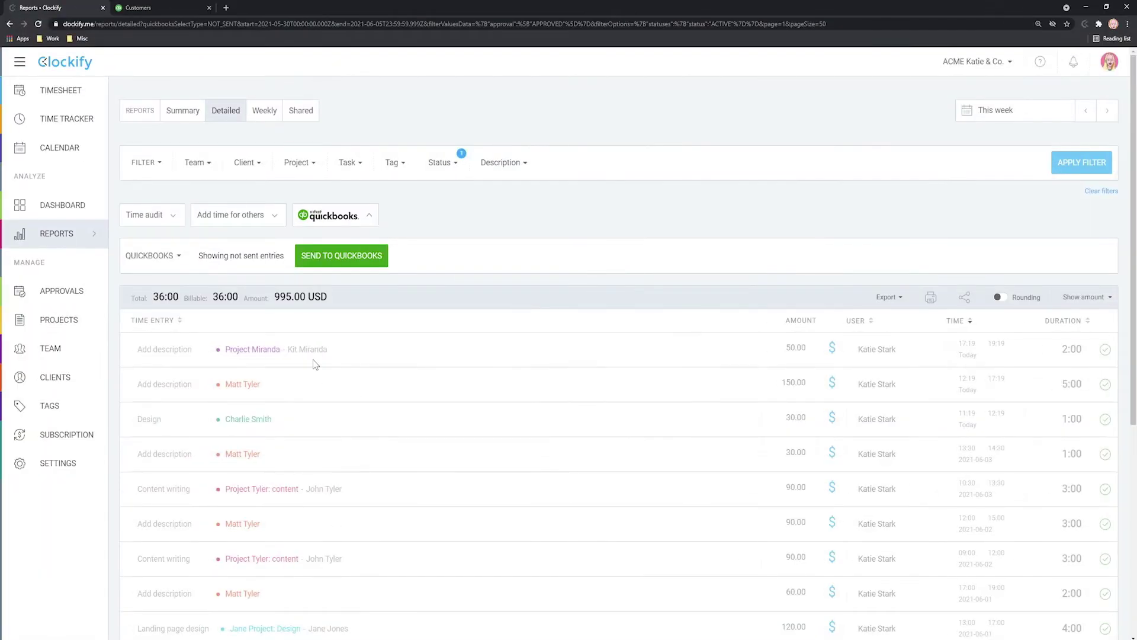
left_click(345, 256)
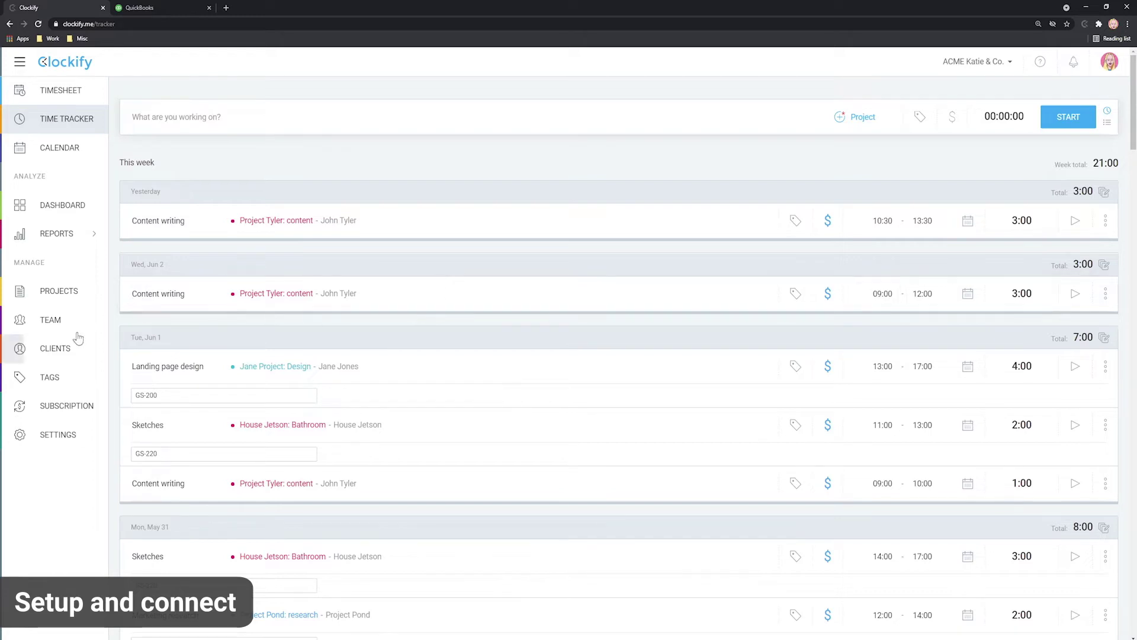
Invite a new team member by pasting their e-mail address into Add New Member
left_click(65, 320)
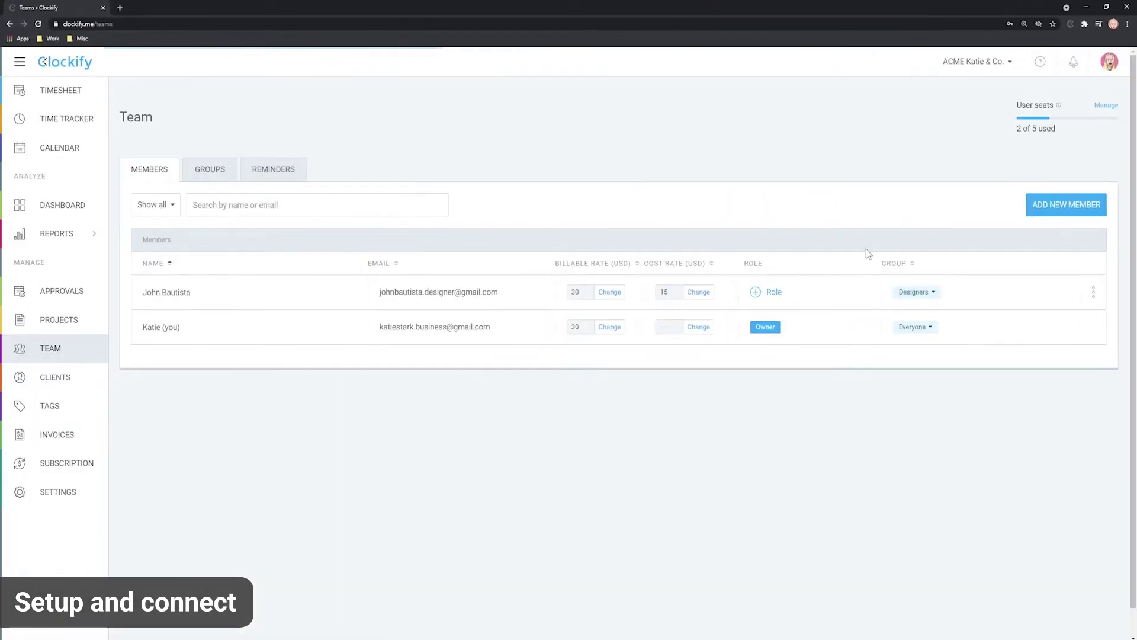
left_click(1073, 208)
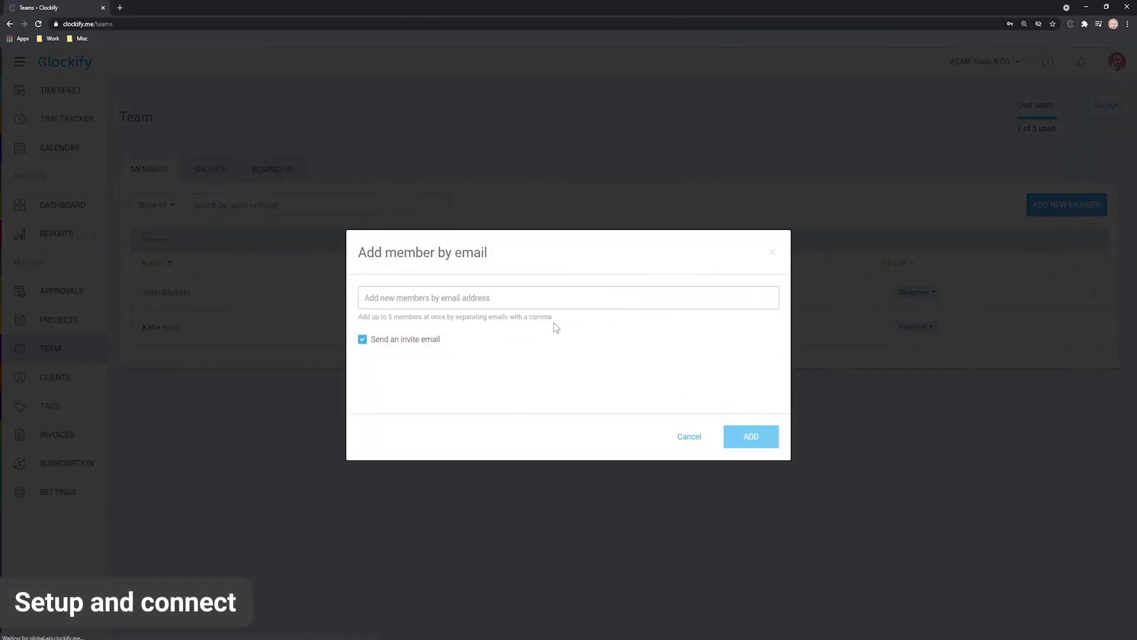
key("ctrl+v")
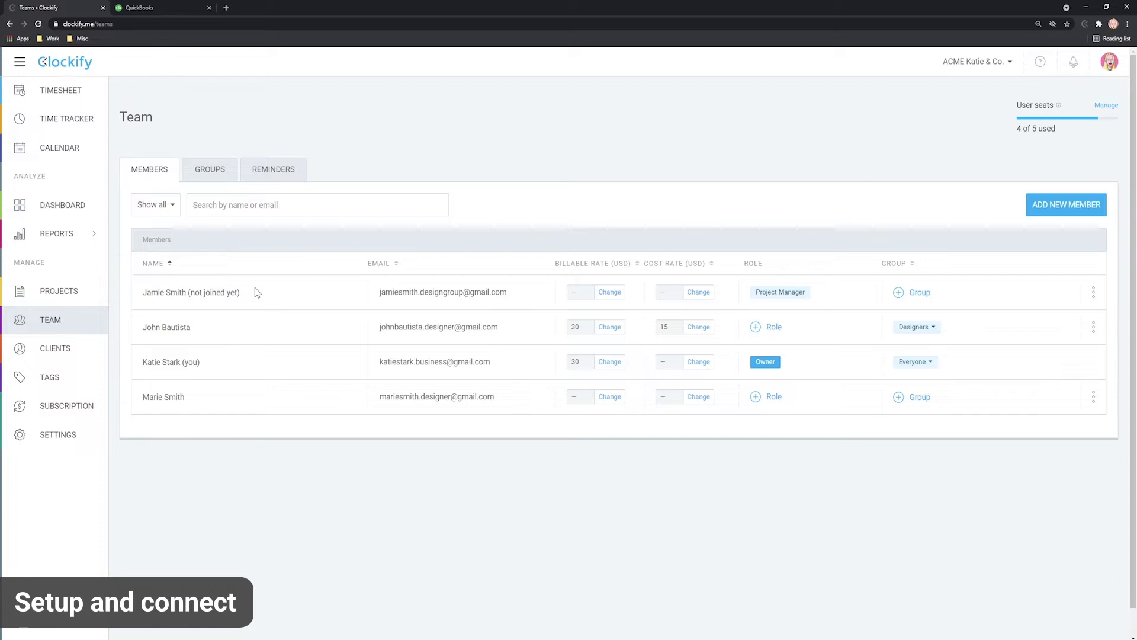
Connect the workspace to QuickBooks from Settings > Integrations and authorize the connection
left_click(70, 437)
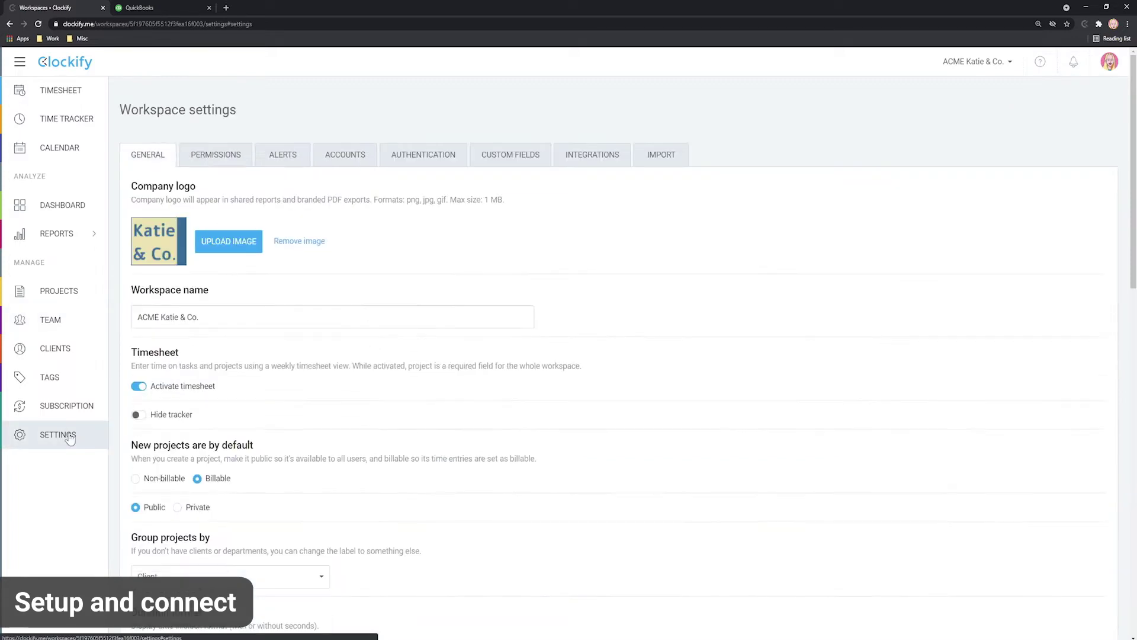
left_click(578, 153)
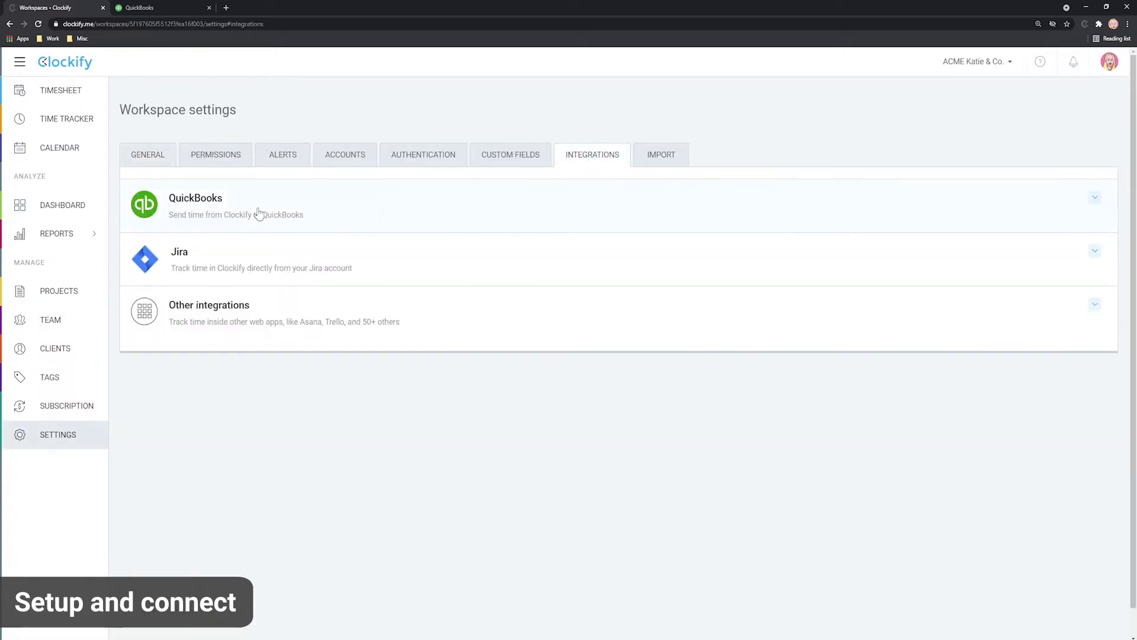
left_click(203, 206)
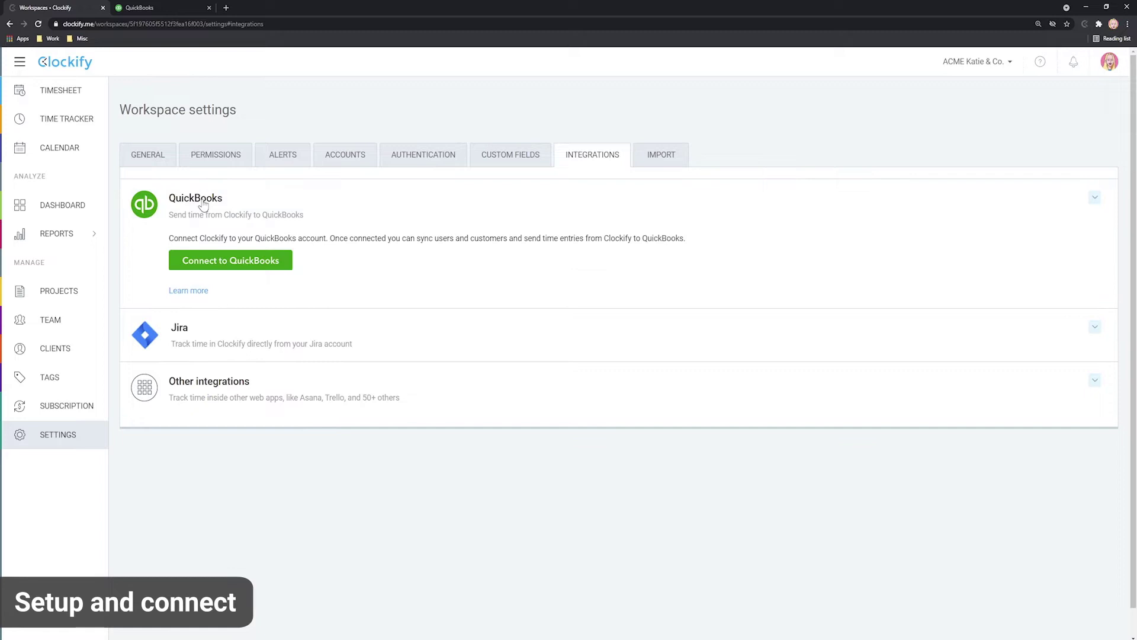
left_click(235, 262)
left_click(311, 175)
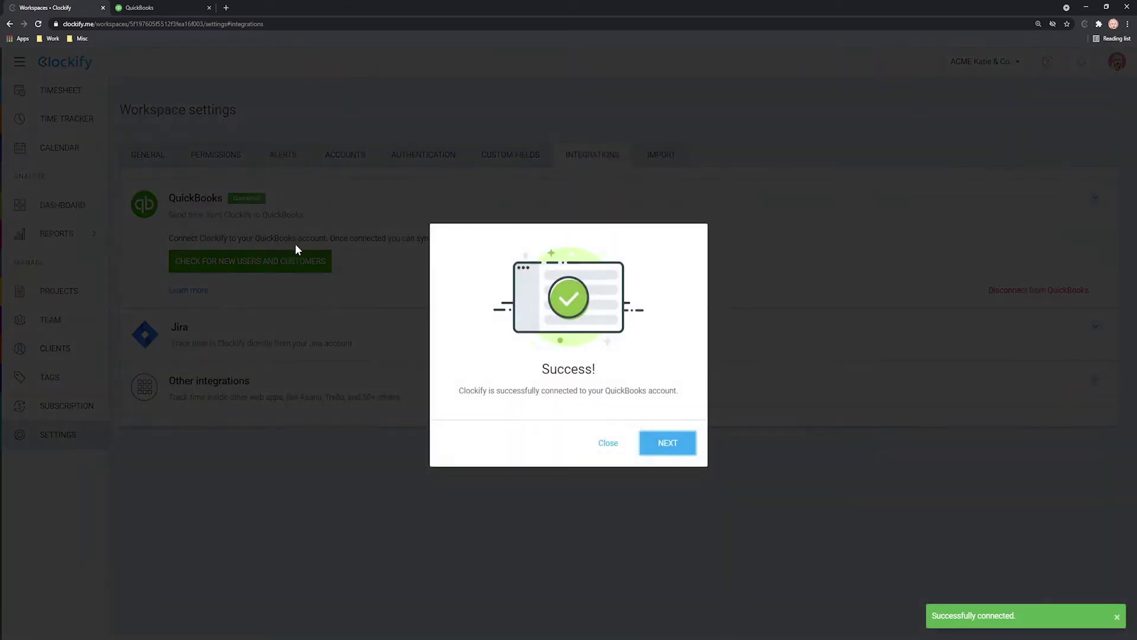
Create the three users and customers missing from QuickBooks
left_click(664, 442)
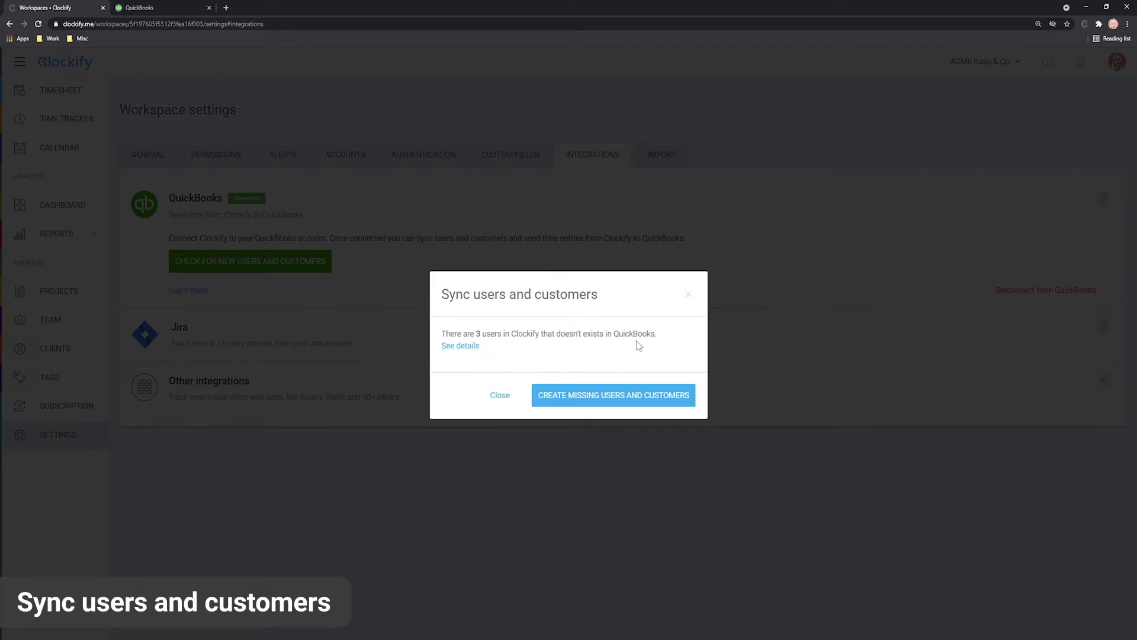
left_click(455, 346)
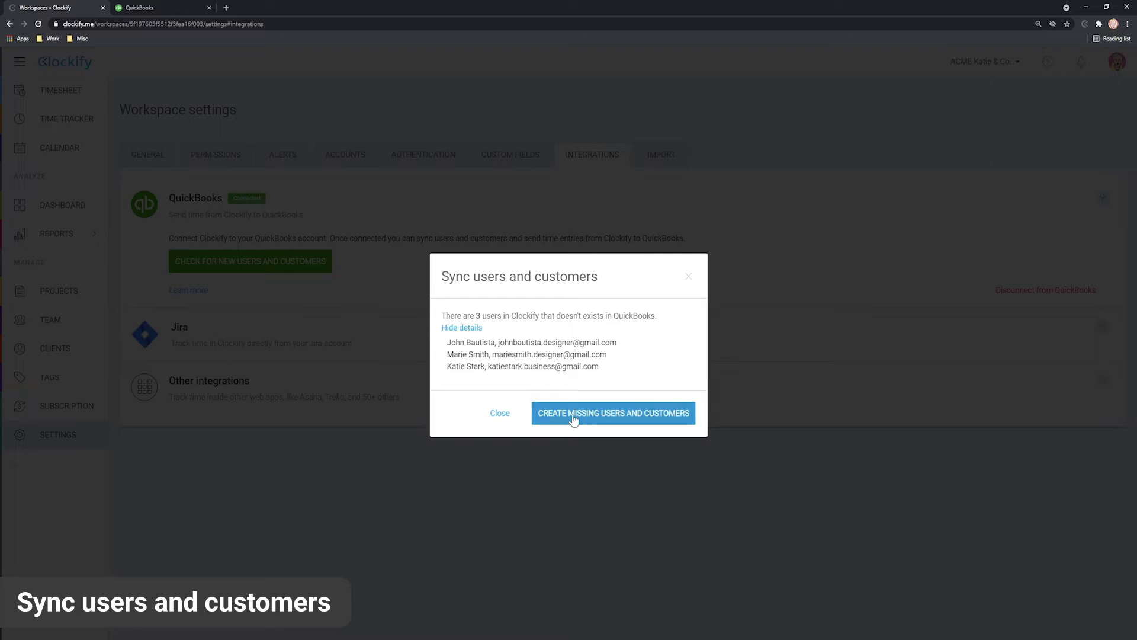
left_click(619, 417)
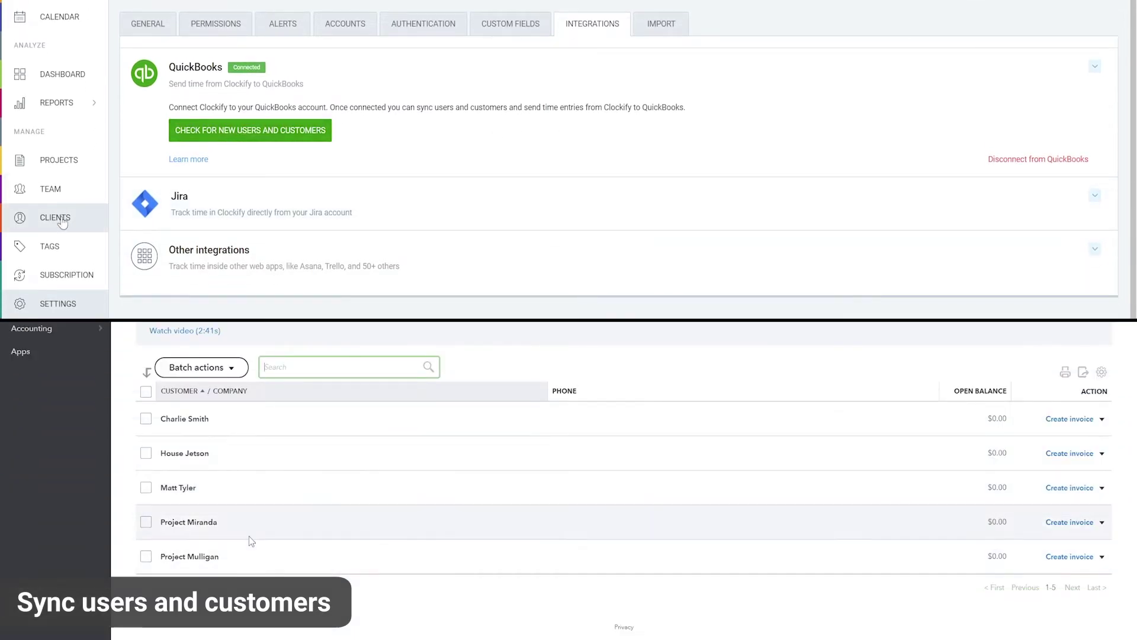
Check the synced customer's sub-customer billing setting, then return to Clockify's Integrations tab
left_click(59, 160)
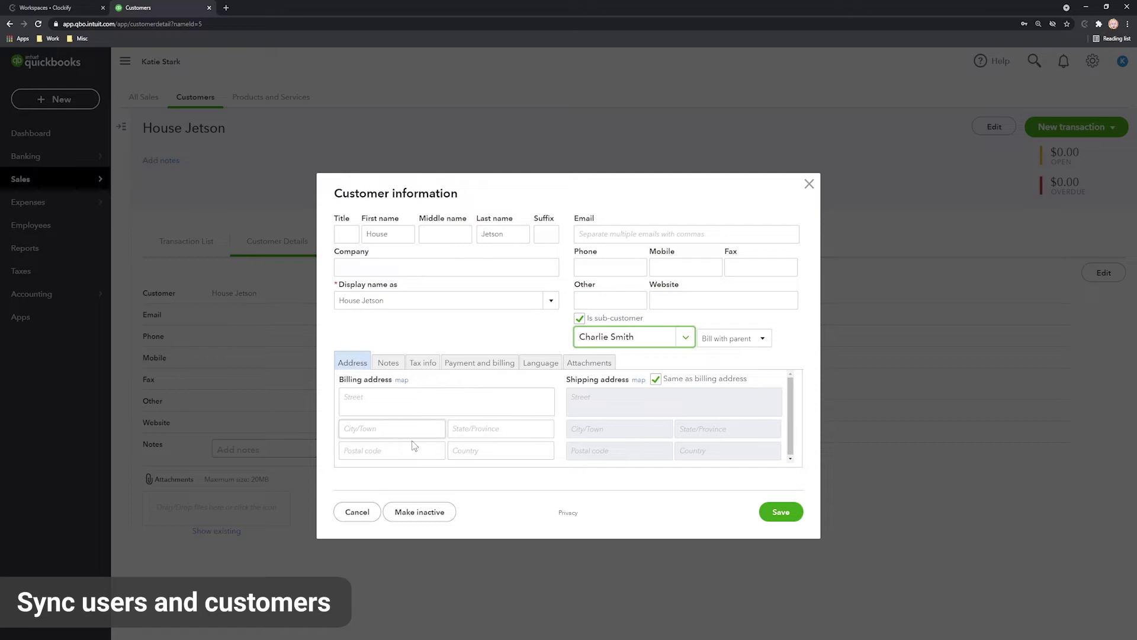
left_click(47, 11)
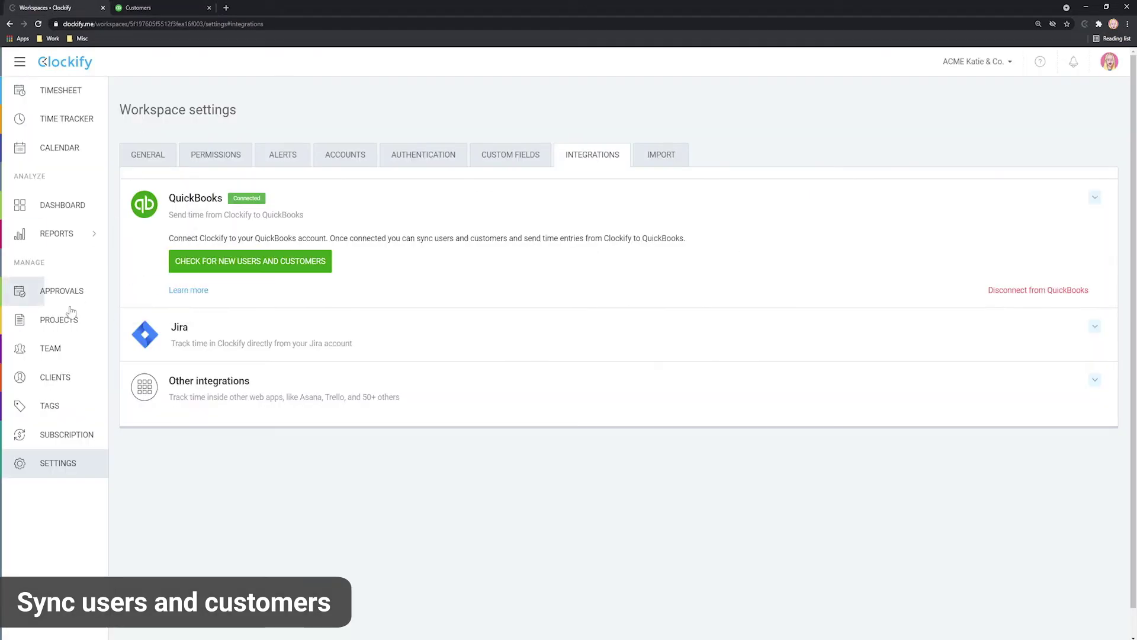
Review Clients, the missing customer and the Jackson app project, then recheck QuickBooks sync
left_click(55, 377)
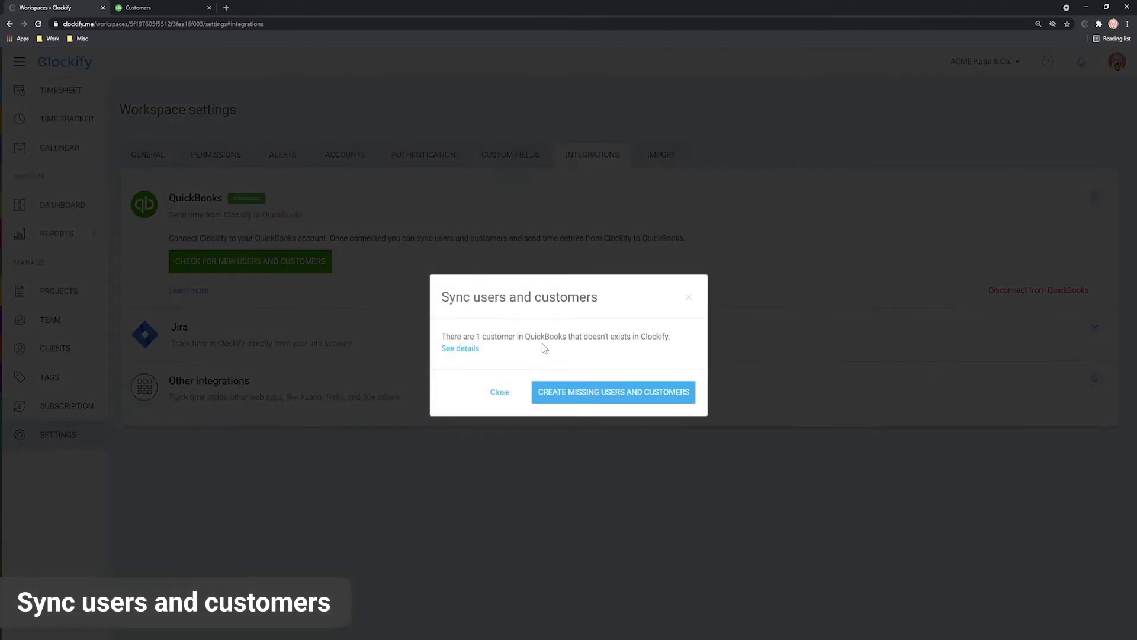
left_click(458, 350)
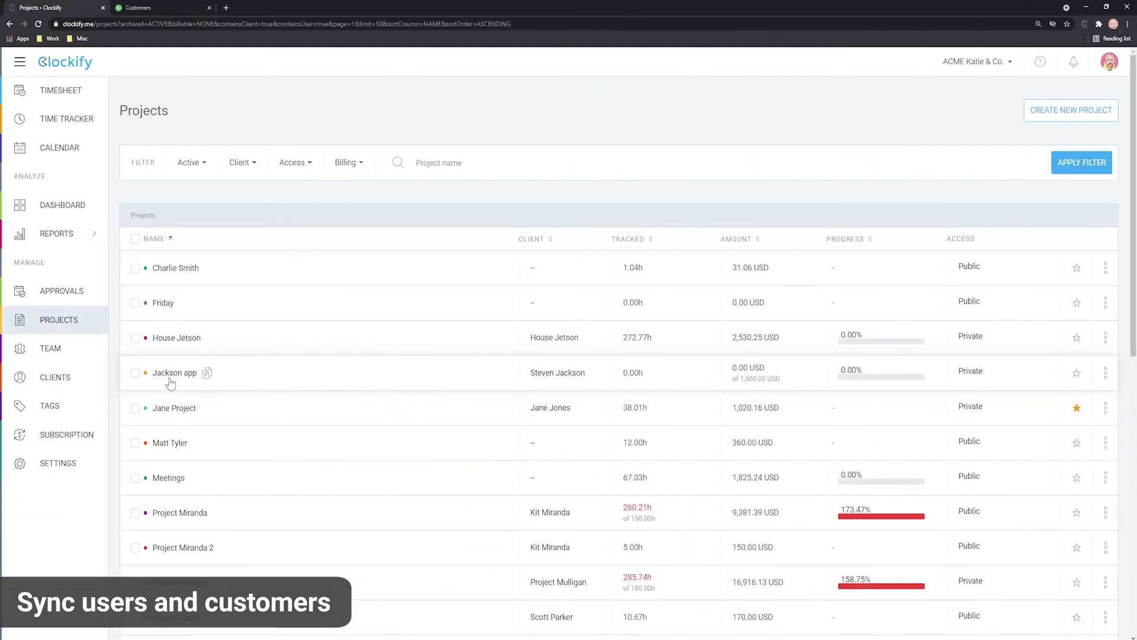
left_click(179, 378)
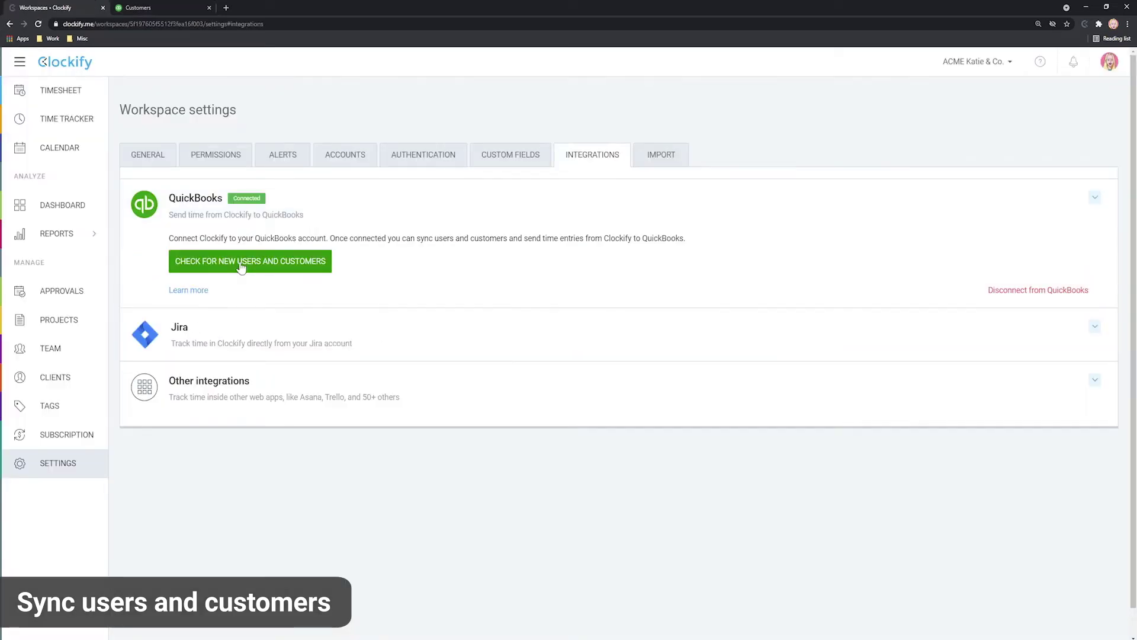
left_click(300, 261)
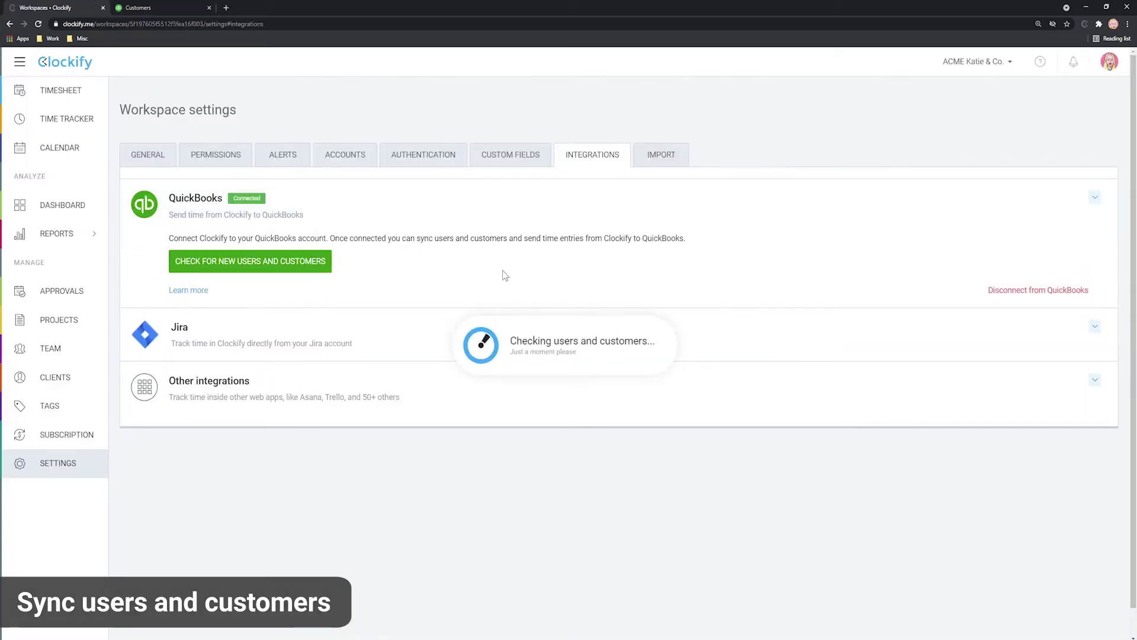
Start a timer for a 'Design' time entry
type("n")
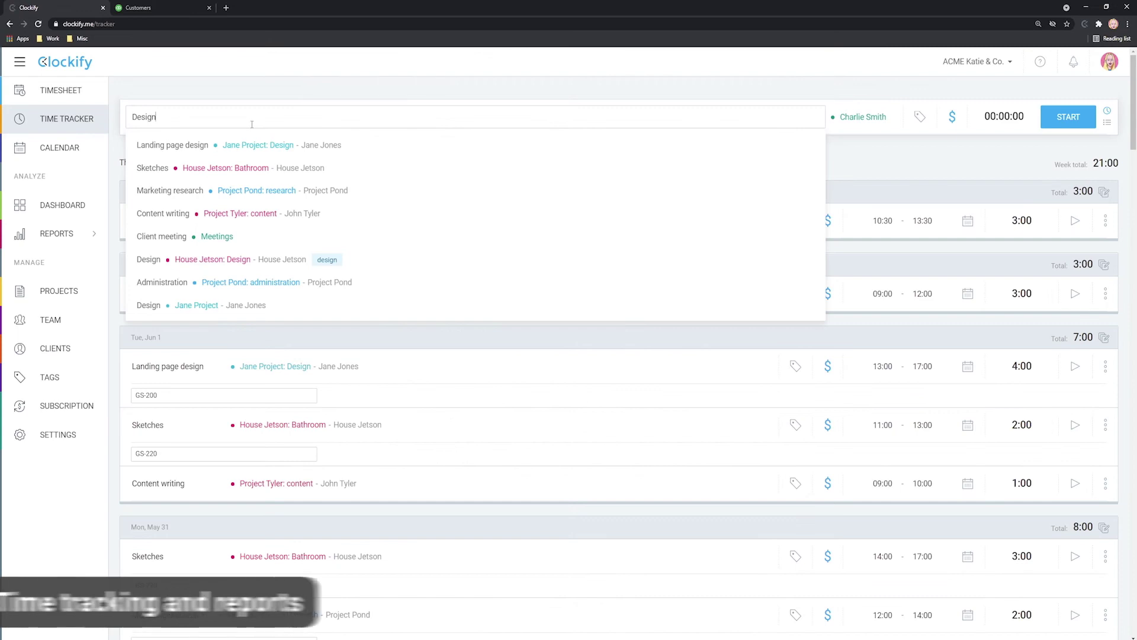
left_click(316, 90)
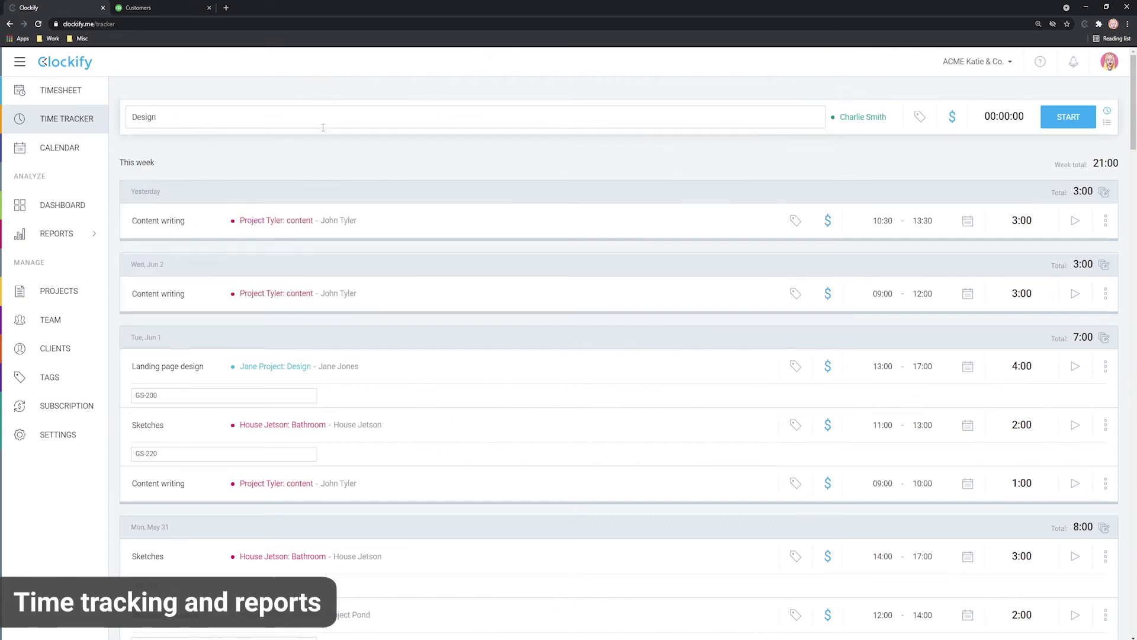
left_click(1068, 118)
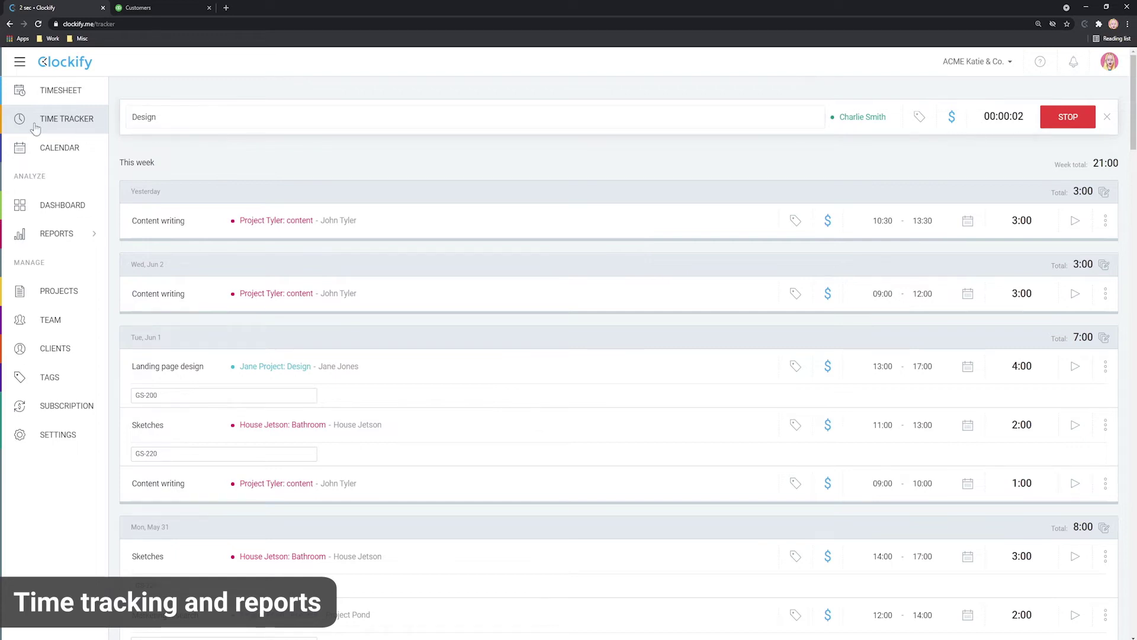
Glance at the weekly timesheet, then toggle the running Design entry back to billable
left_click(34, 93)
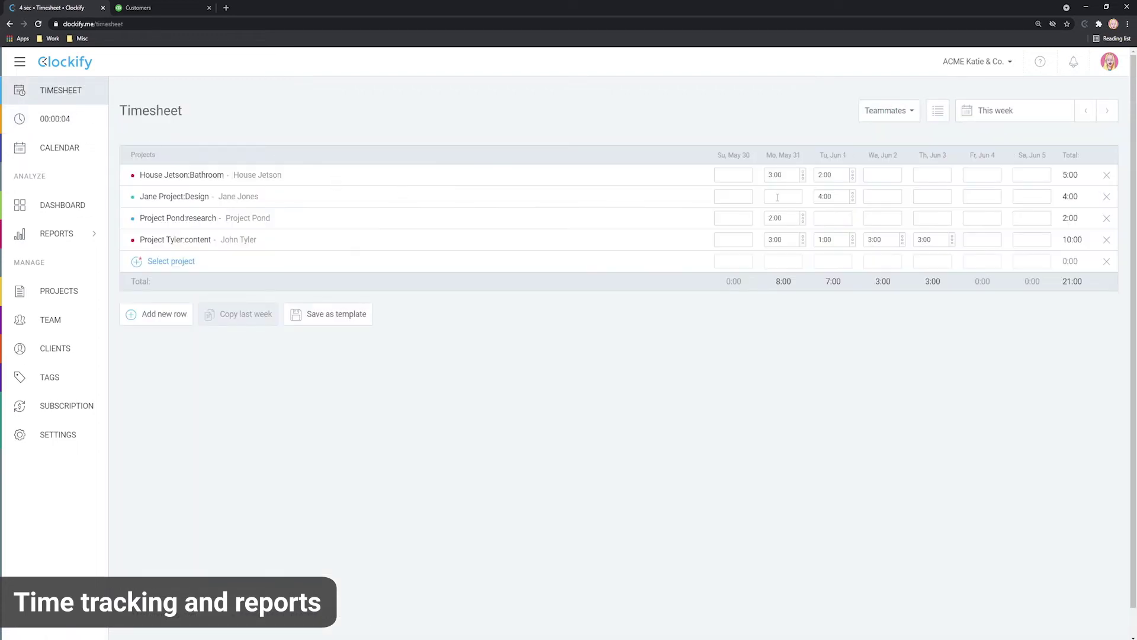
left_click(974, 238)
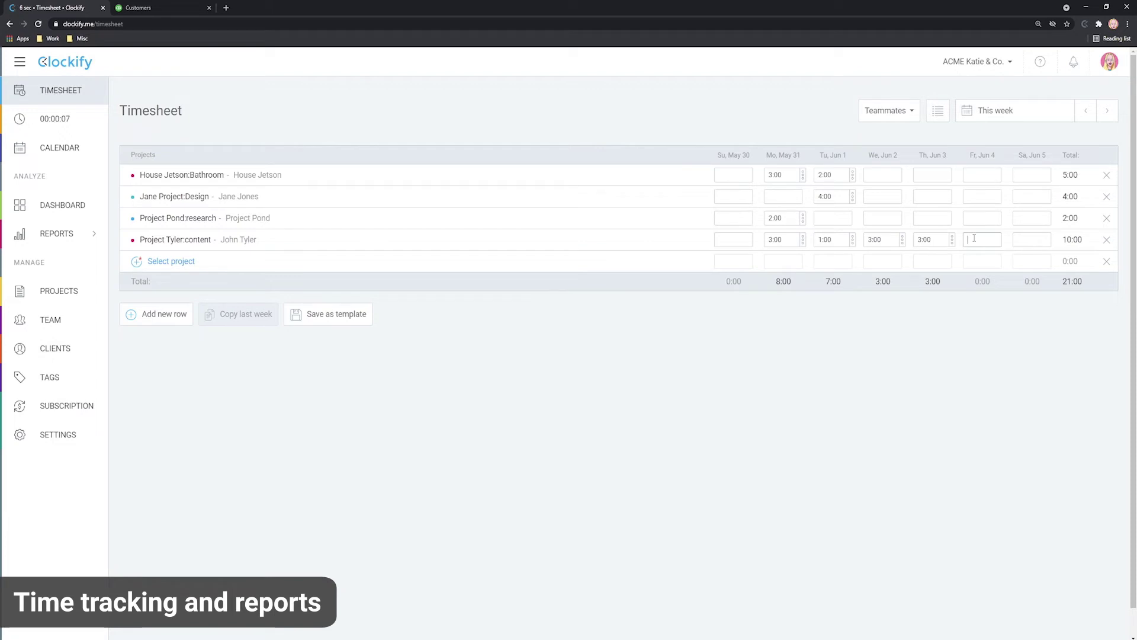
left_click(71, 119)
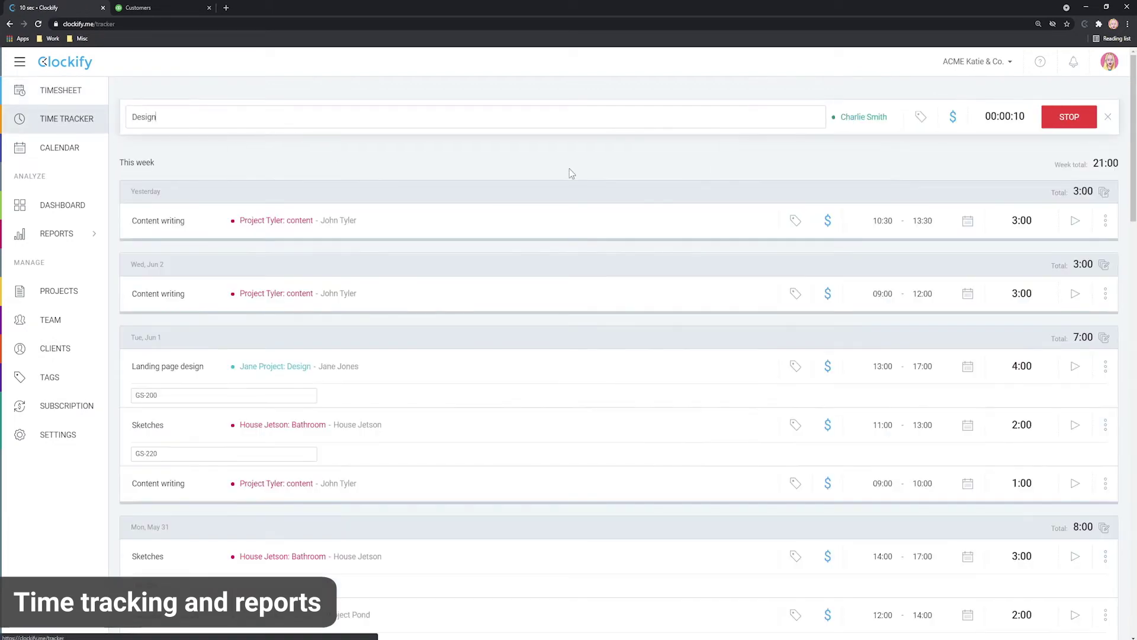
left_click(952, 122)
left_click(953, 122)
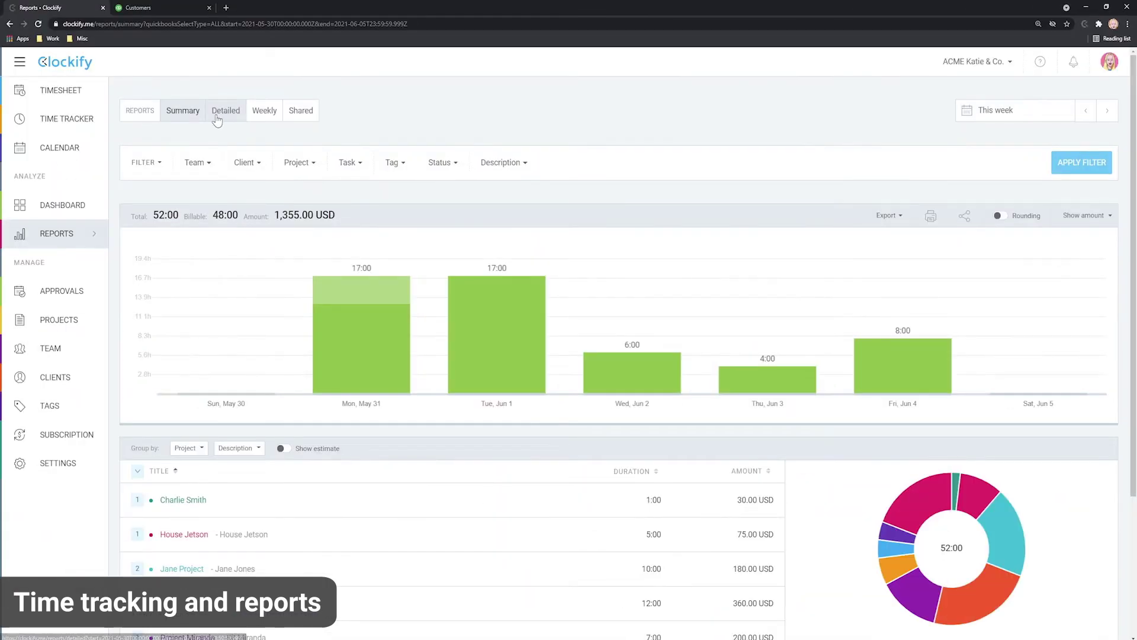
left_click(217, 115)
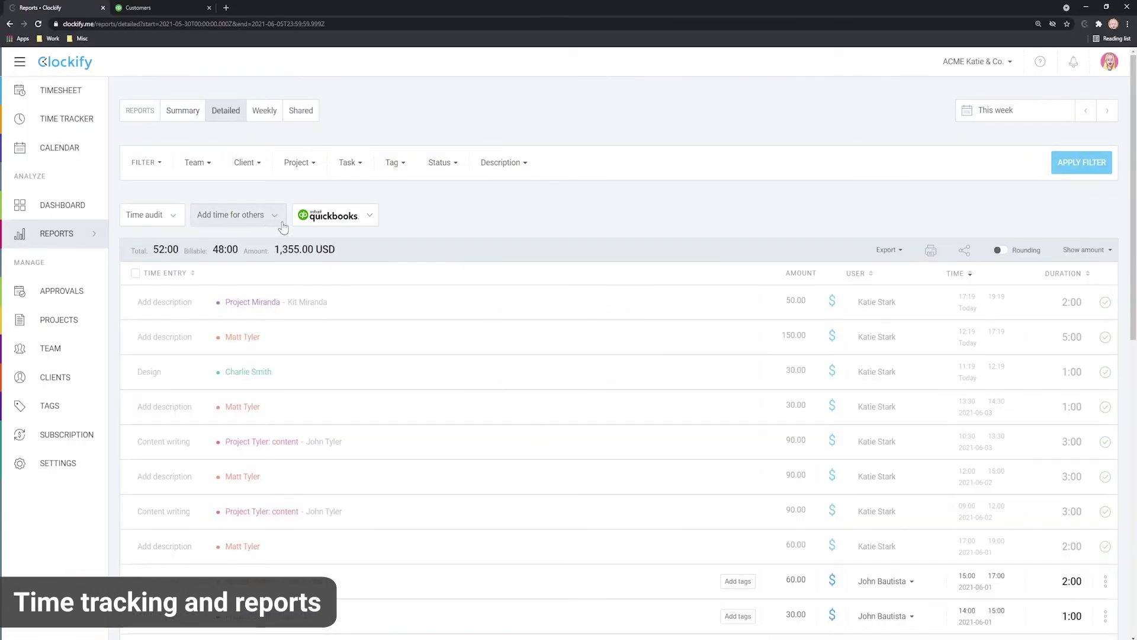
left_click(358, 219)
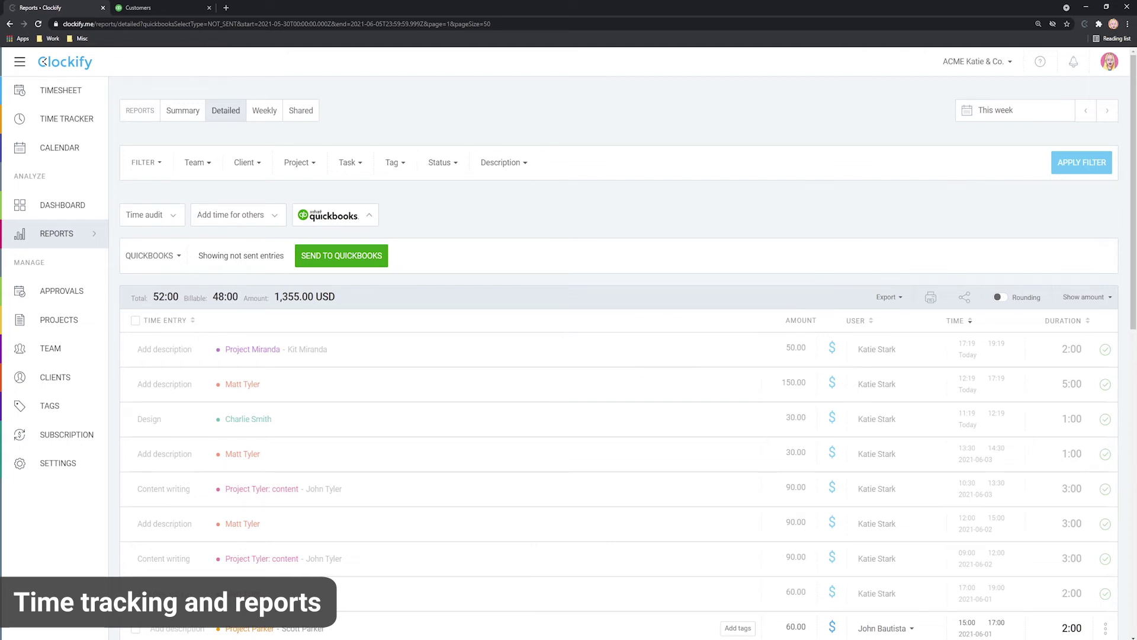
left_click(168, 258)
left_click(448, 243)
scroll(531, 381, "down", 2)
scroll(426, 335, "down", 4)
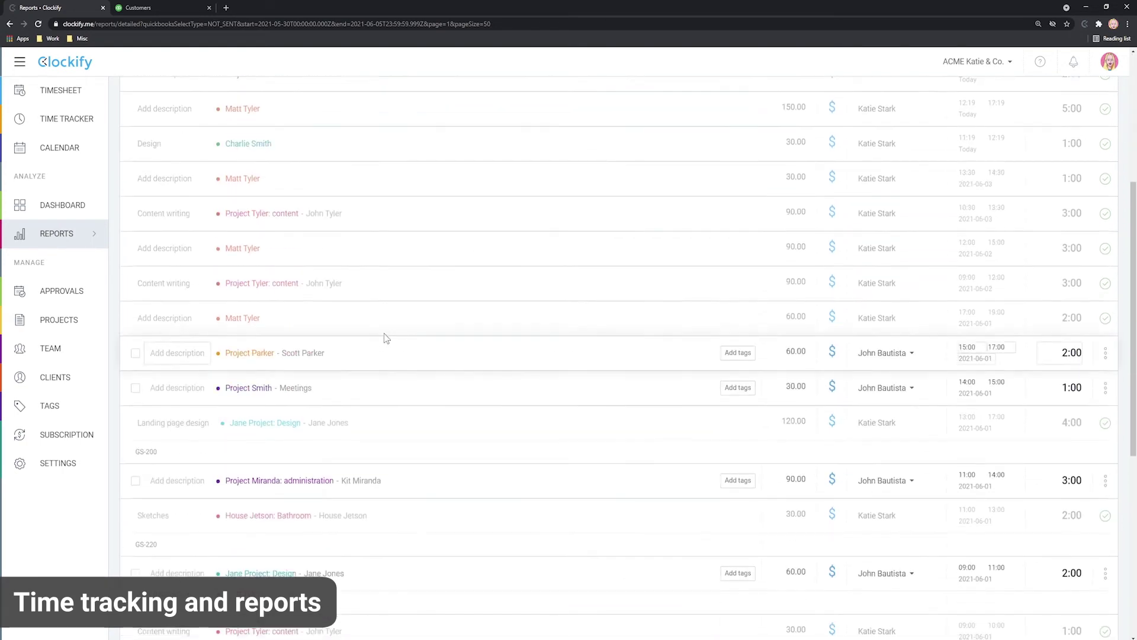
scroll(406, 361, "up", 2)
scroll(400, 363, "up", 4)
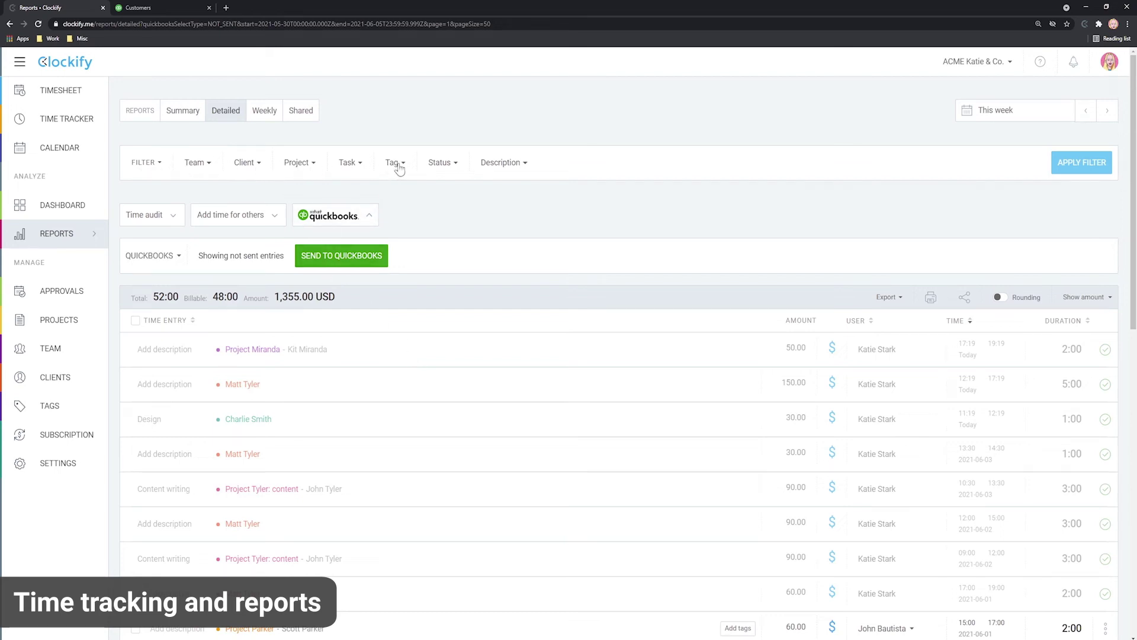
Filter the report to Approved status and send the 15 approved entries to QuickBooks
left_click(454, 169)
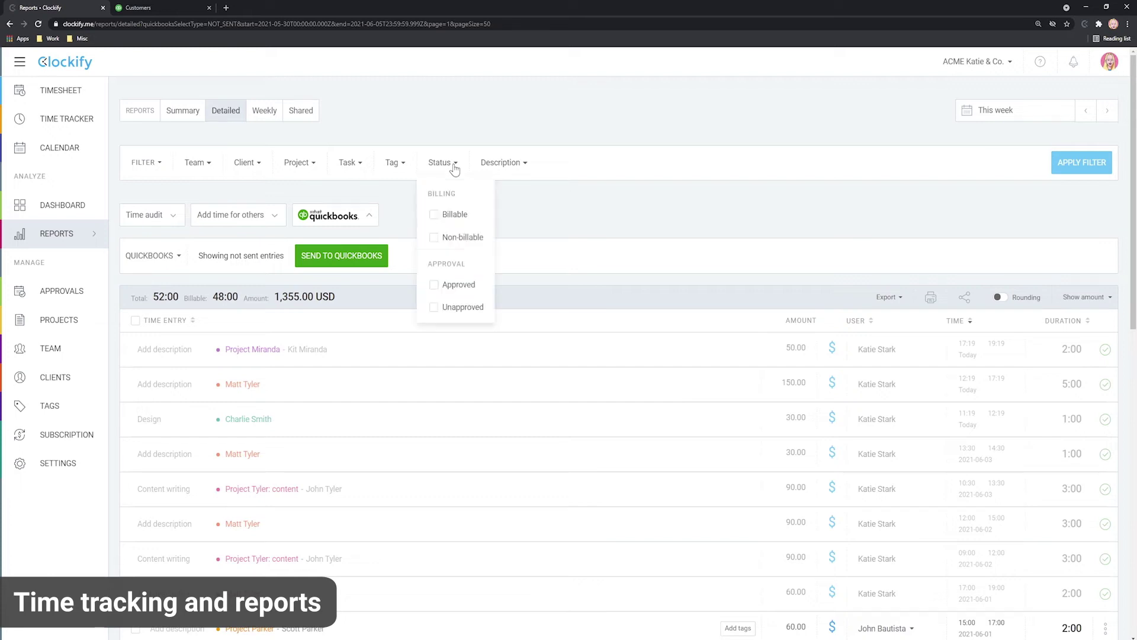
left_click(434, 285)
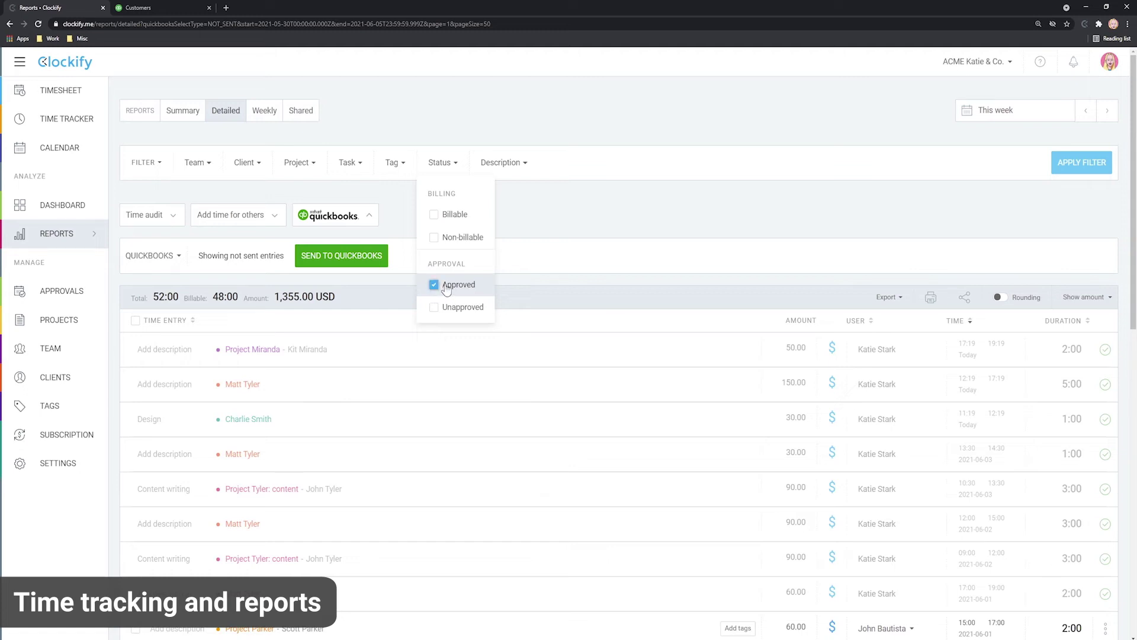
left_click(1079, 164)
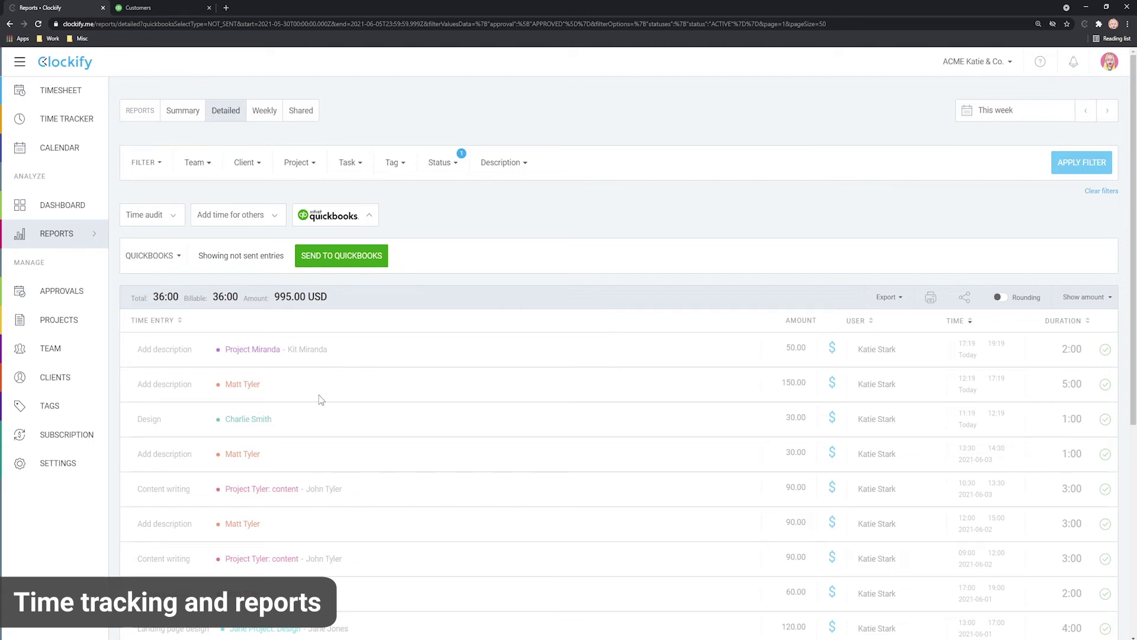
left_click(346, 261)
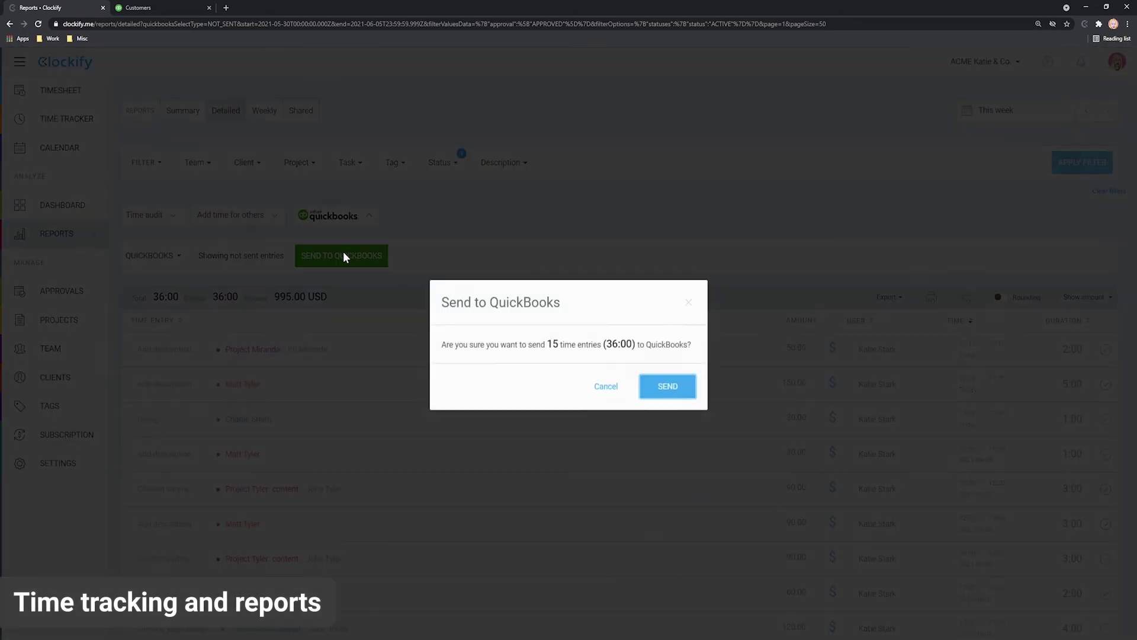
left_click(667, 386)
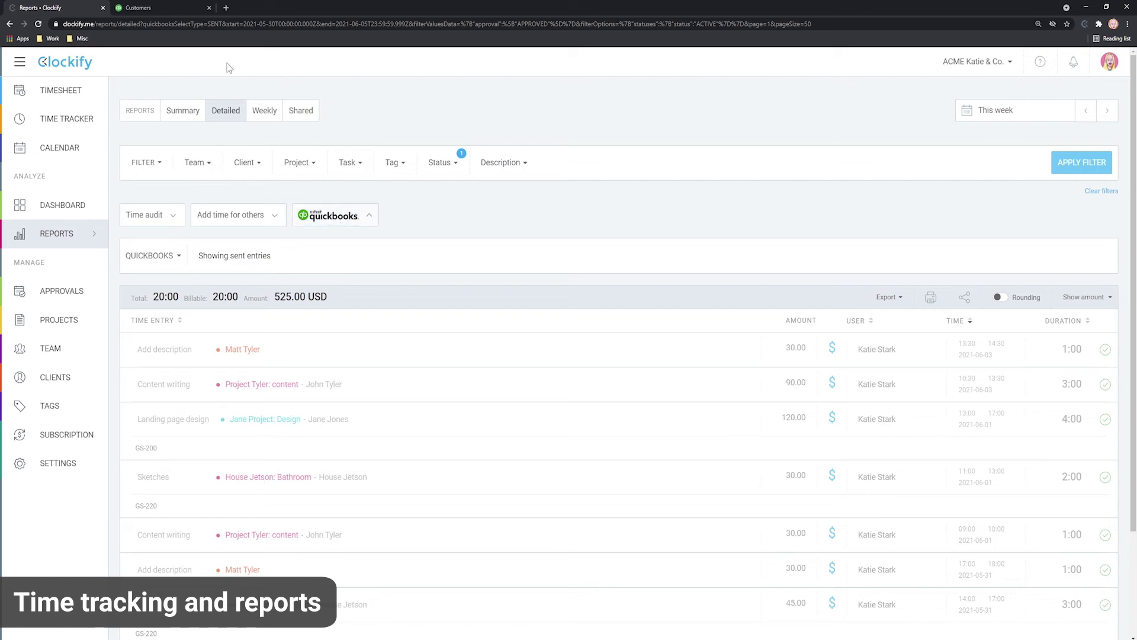
left_click(167, 7)
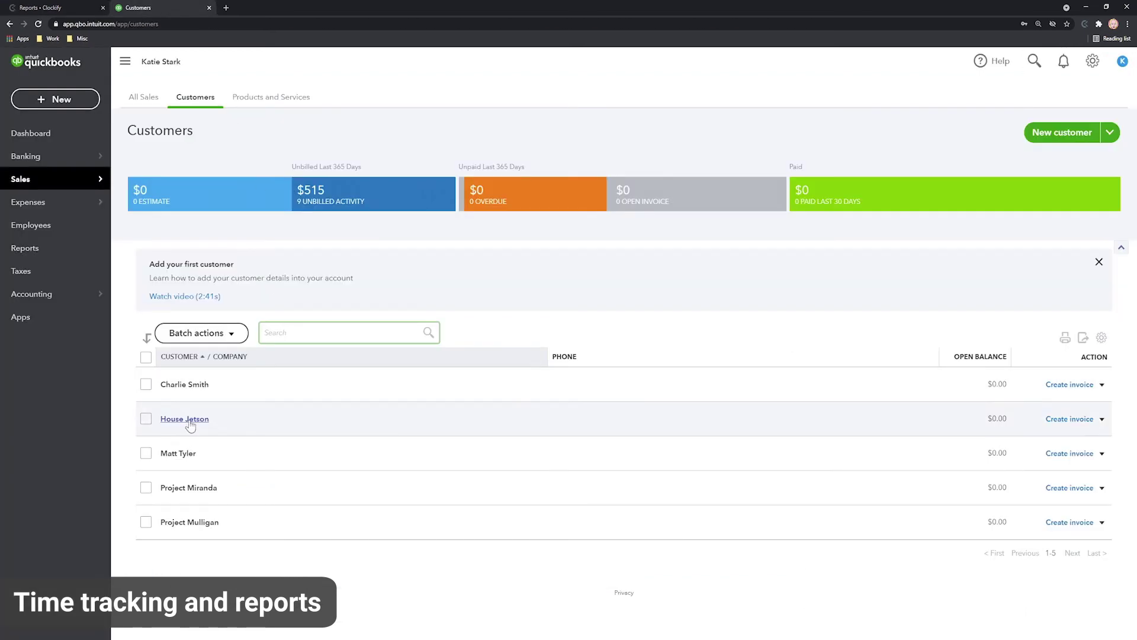
left_click(188, 453)
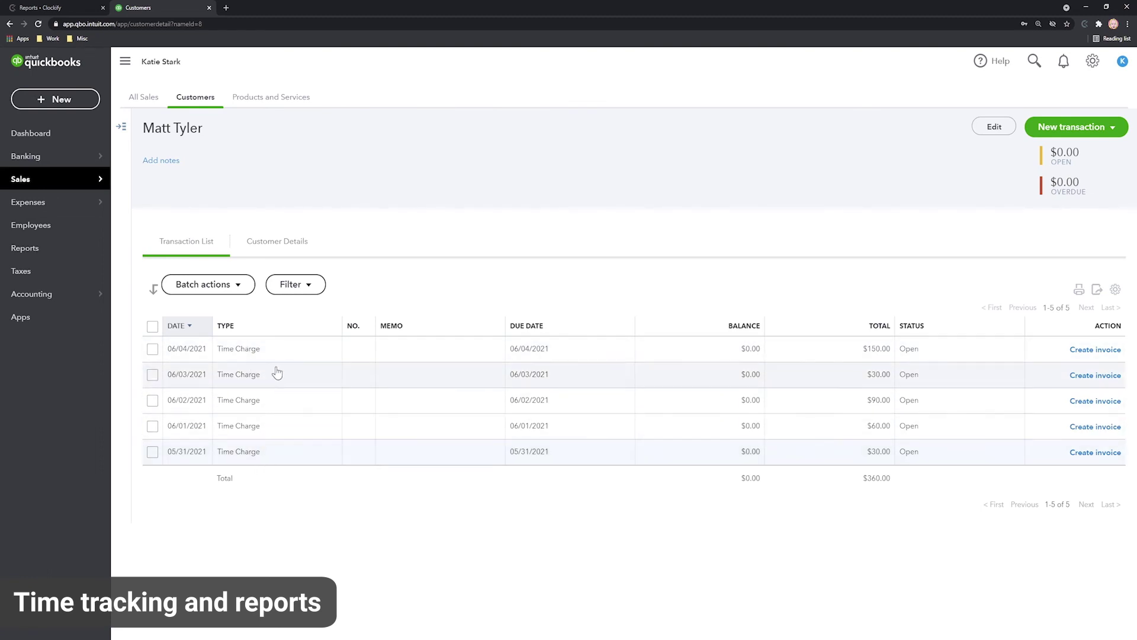
left_click(192, 97)
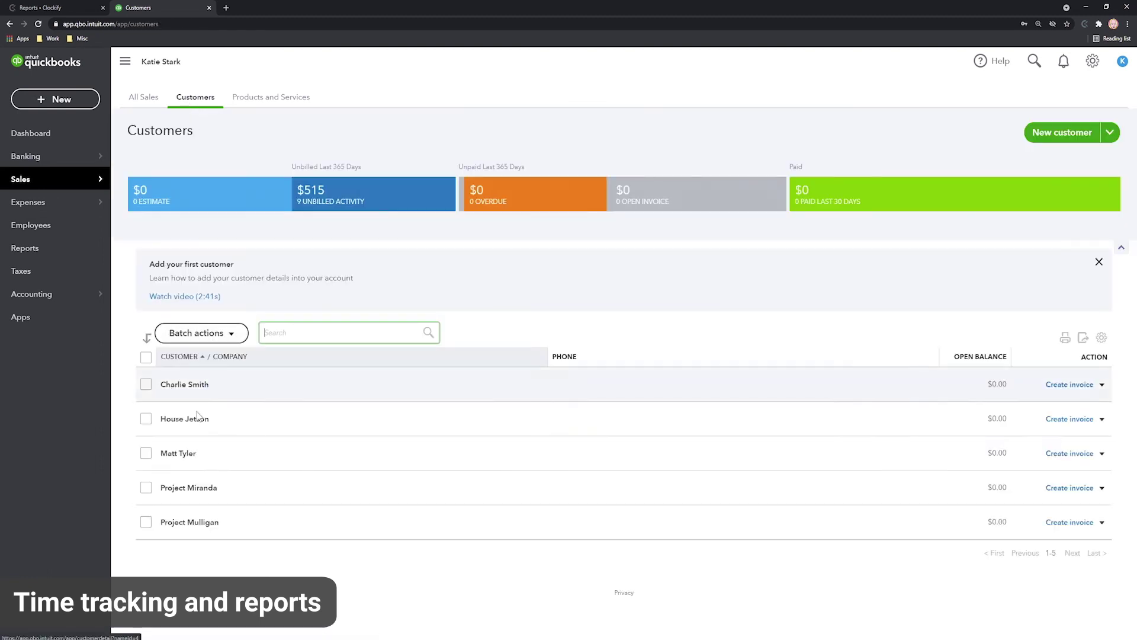
Switch the Detailed report to Show sent entries and scroll through them
left_click(42, 7)
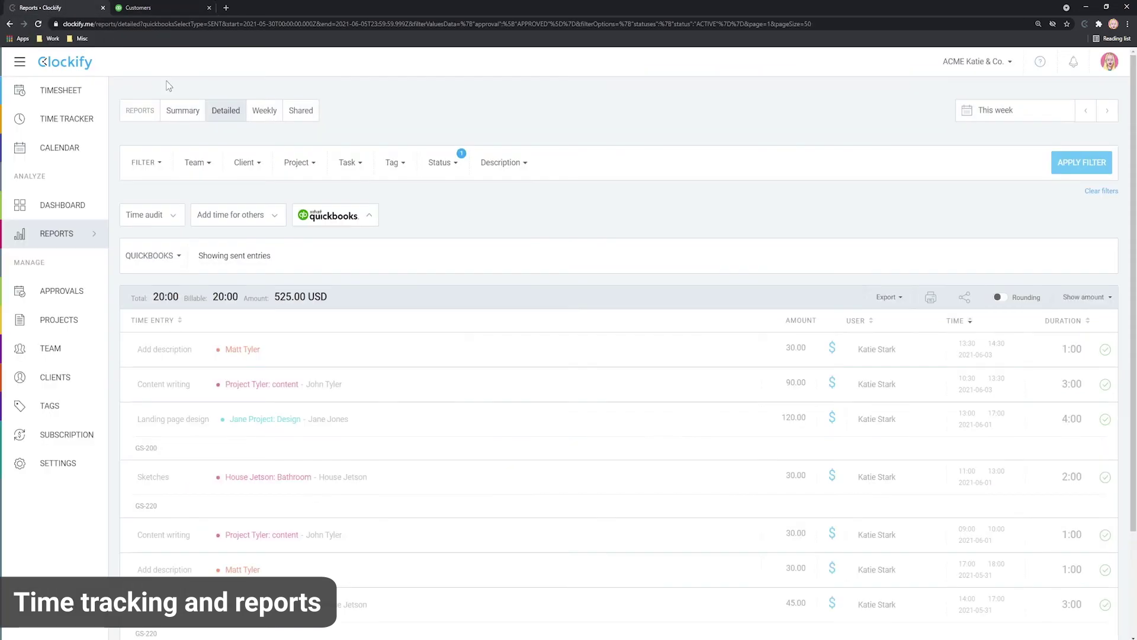
left_click(174, 259)
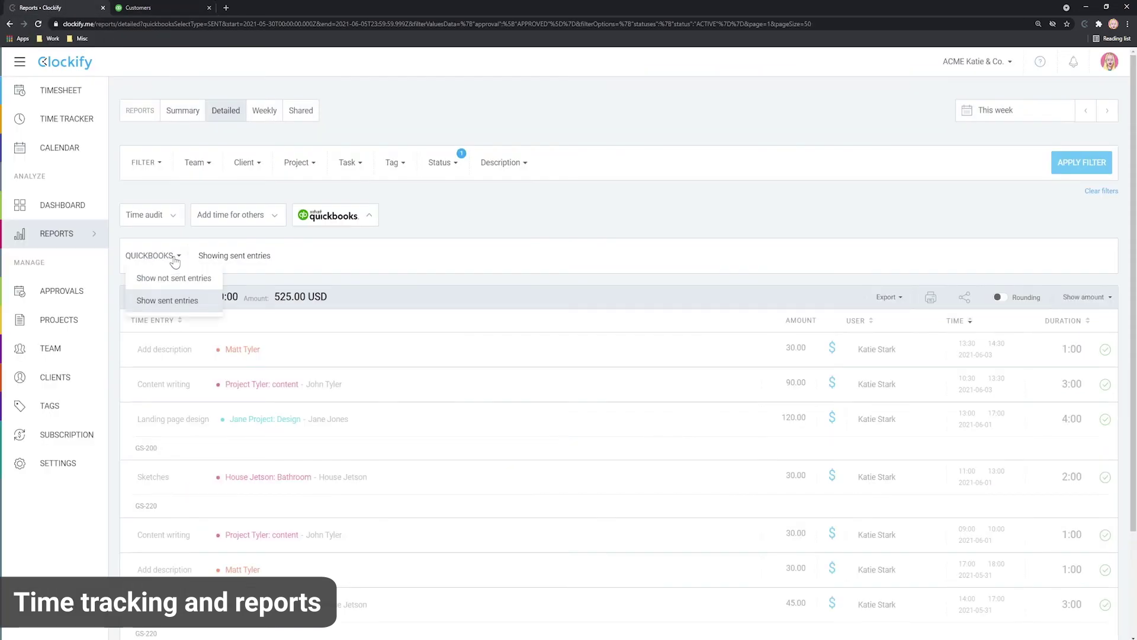
left_click(164, 302)
scroll(406, 376, "down", 2)
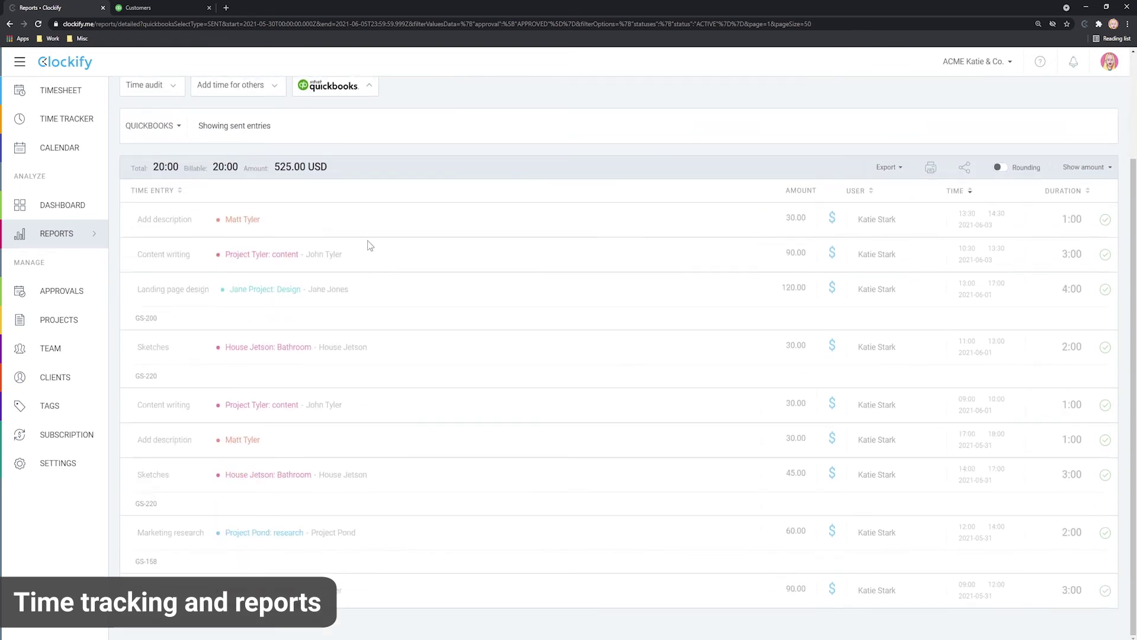
scroll(468, 319, "up", 2)
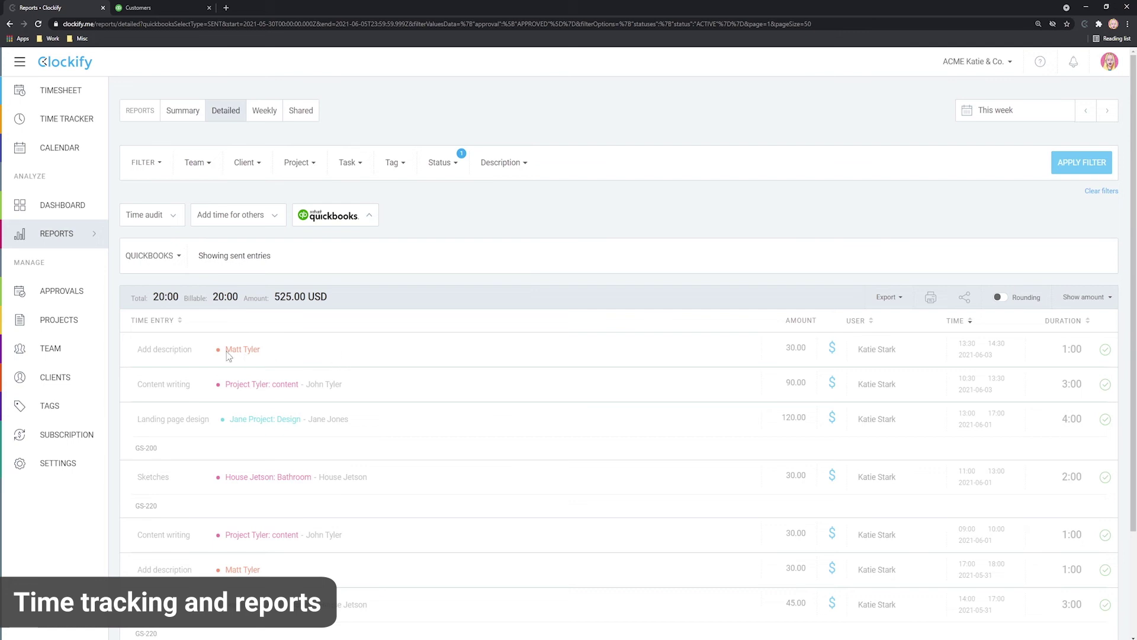
Change the third customer's 06/03/2021 time charge billable rate from 30.00 to 60 and save
left_click(158, 8)
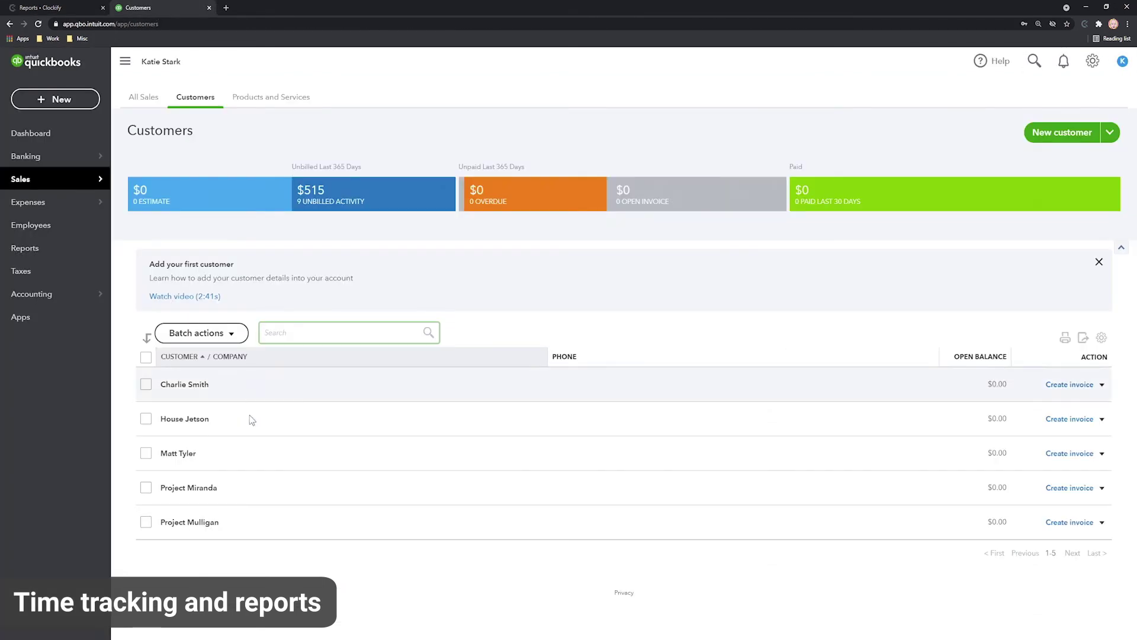
left_click(177, 453)
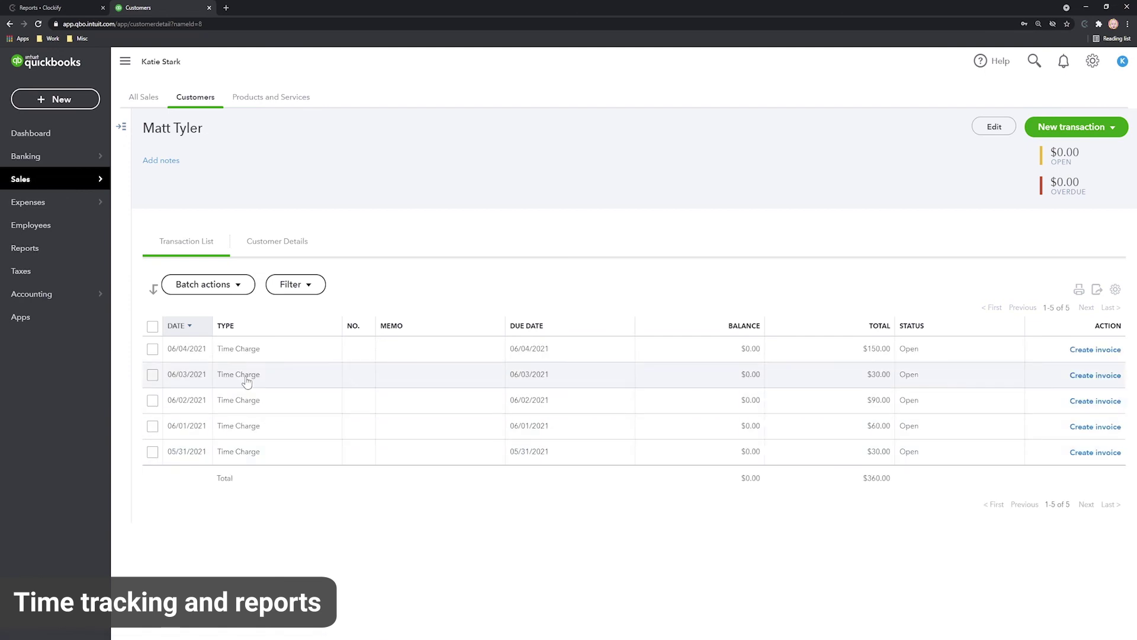
left_click(247, 382)
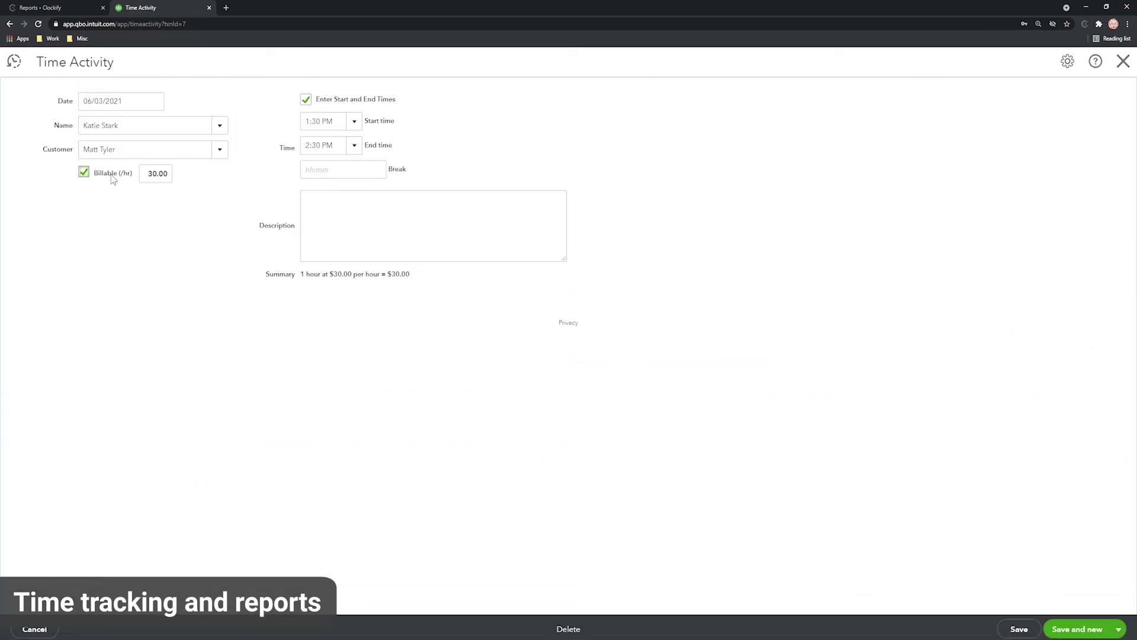
left_click(149, 173)
double_click(149, 173)
type("60")
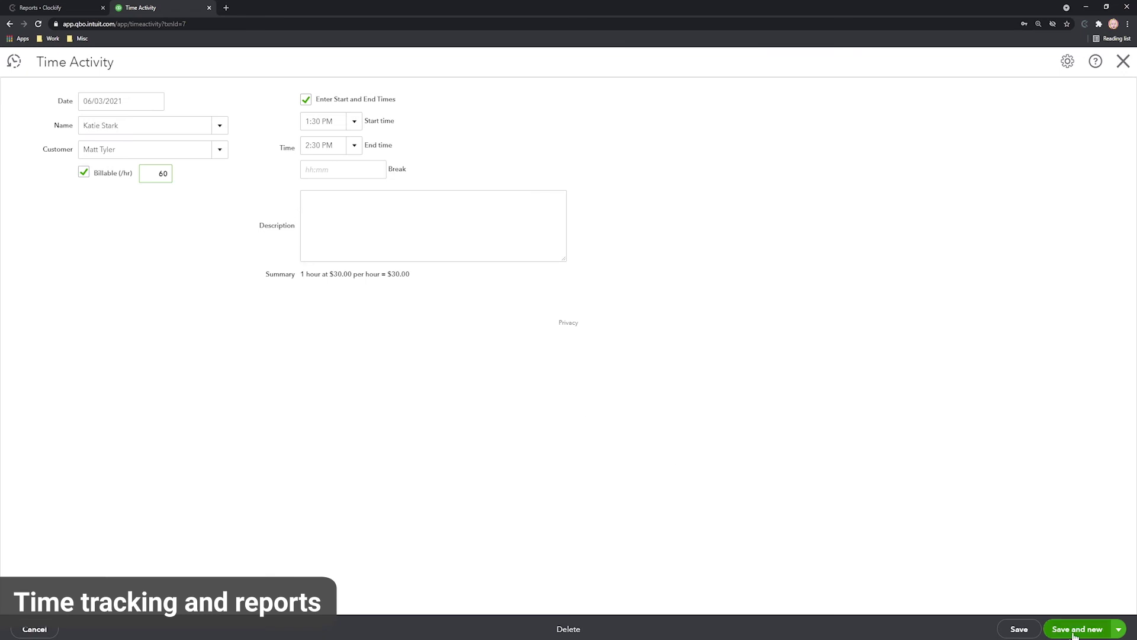
left_click(1034, 631)
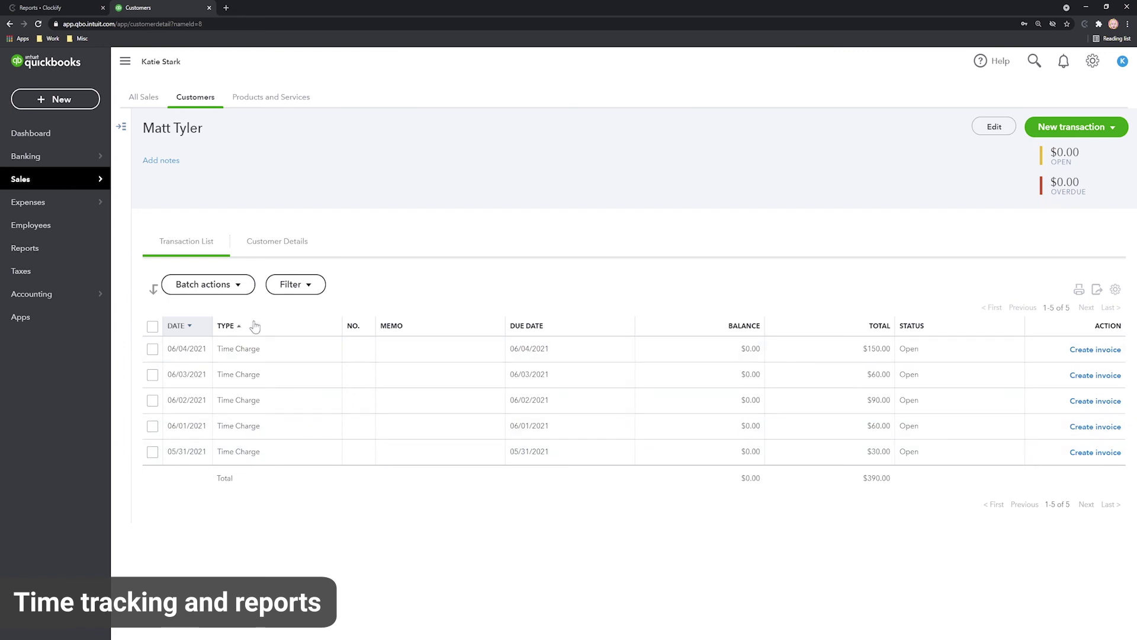
Run Check for New Users and Customers in Settings > Integrations and dismiss the up-to-date message
left_click(50, 8)
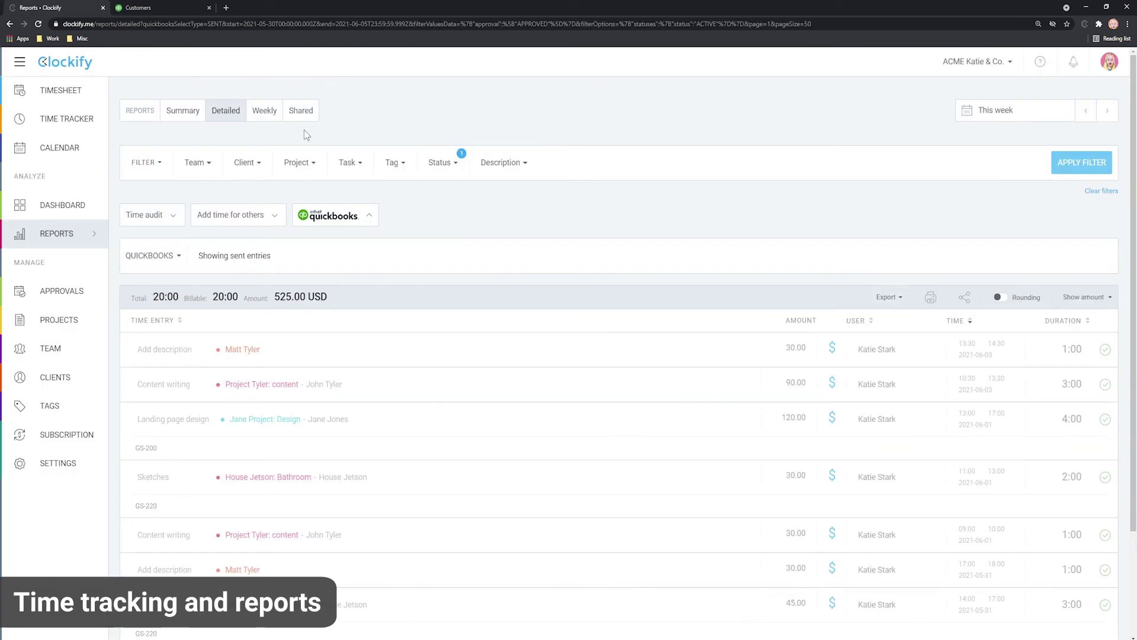
left_click(59, 463)
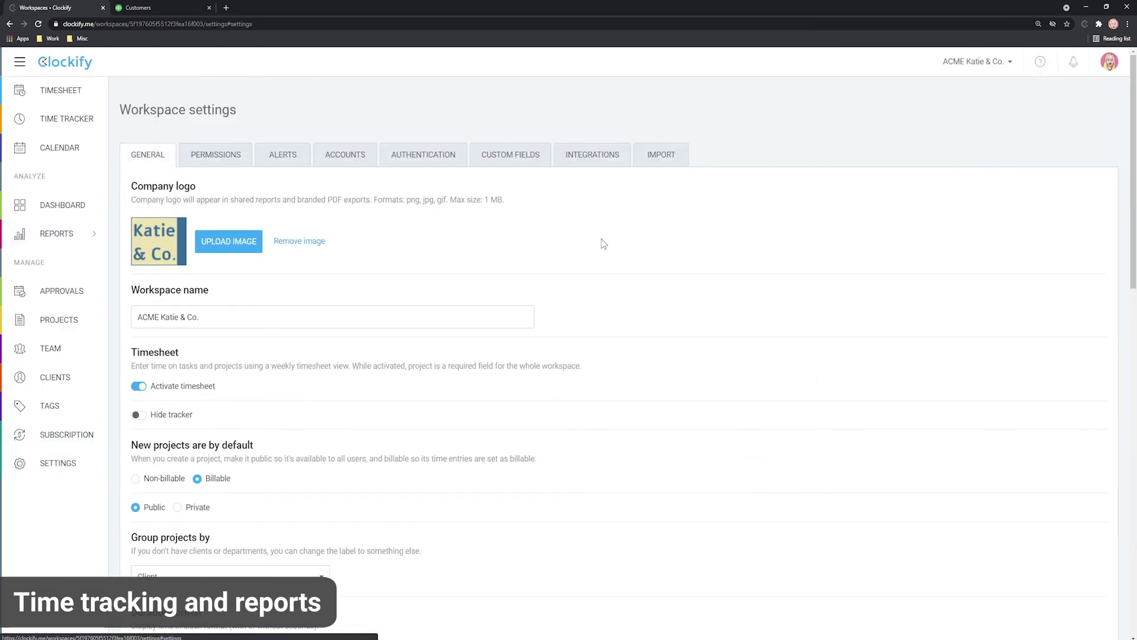
left_click(570, 163)
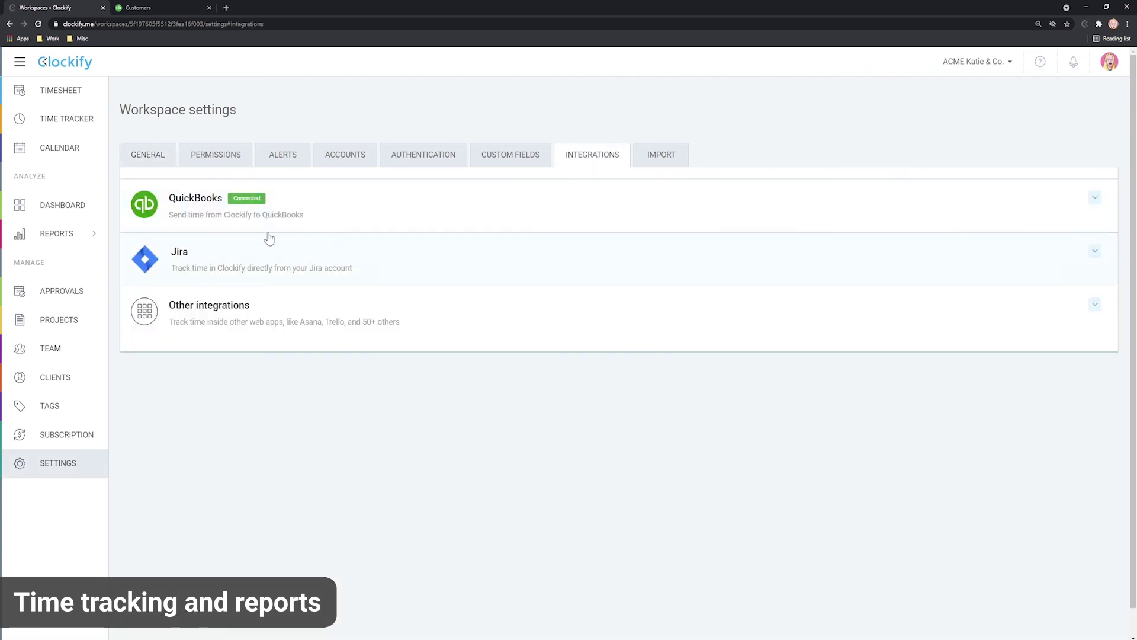
left_click(310, 208)
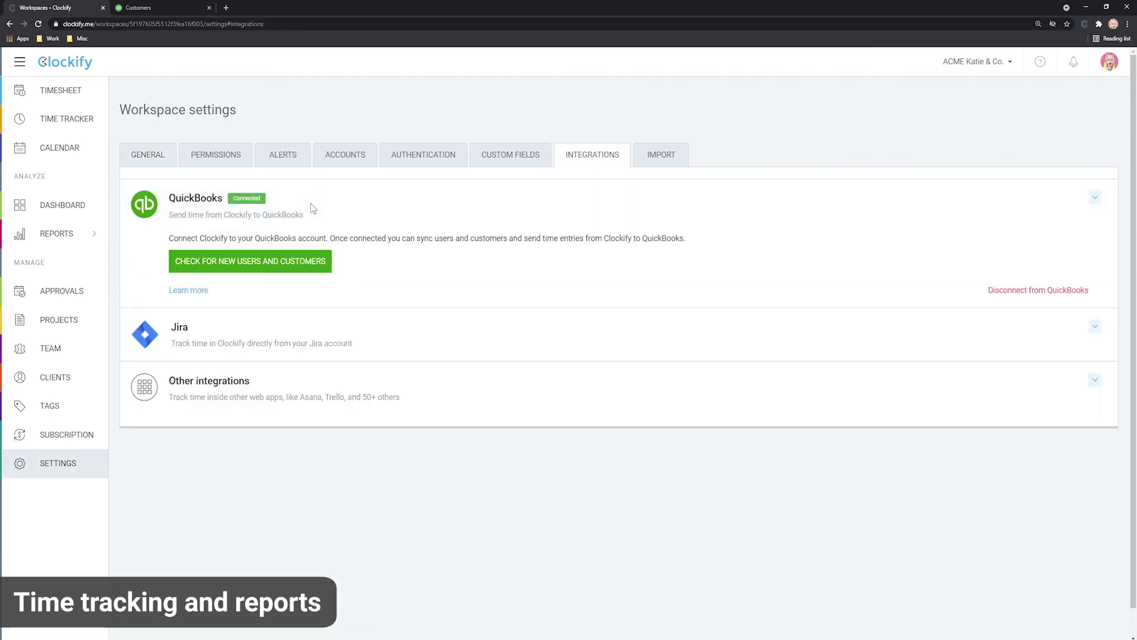
left_click(267, 267)
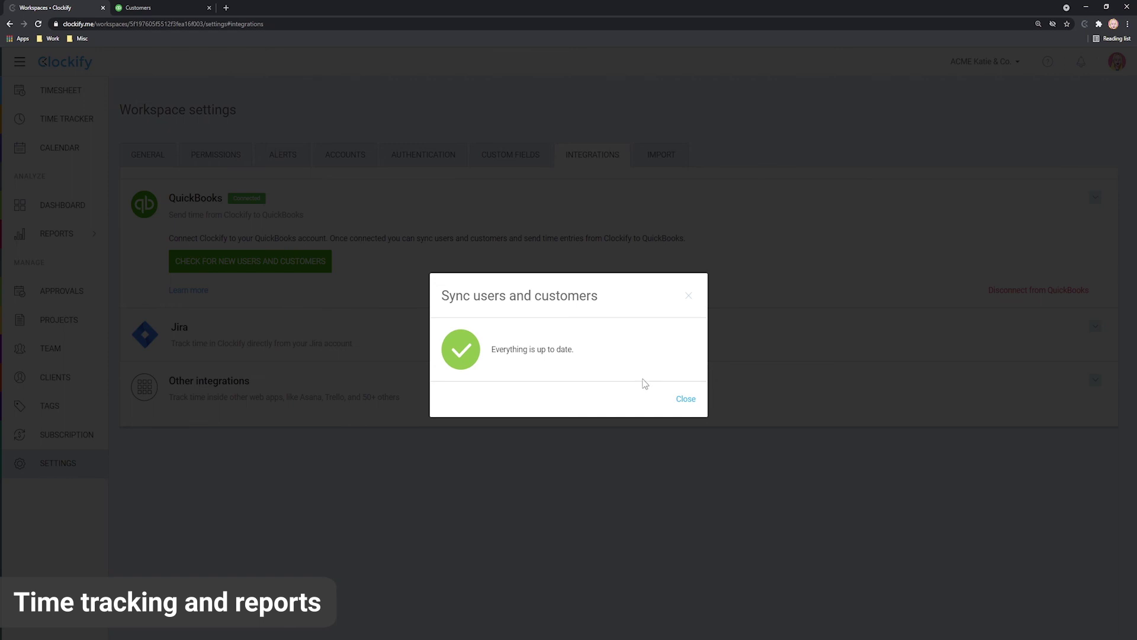
left_click(686, 400)
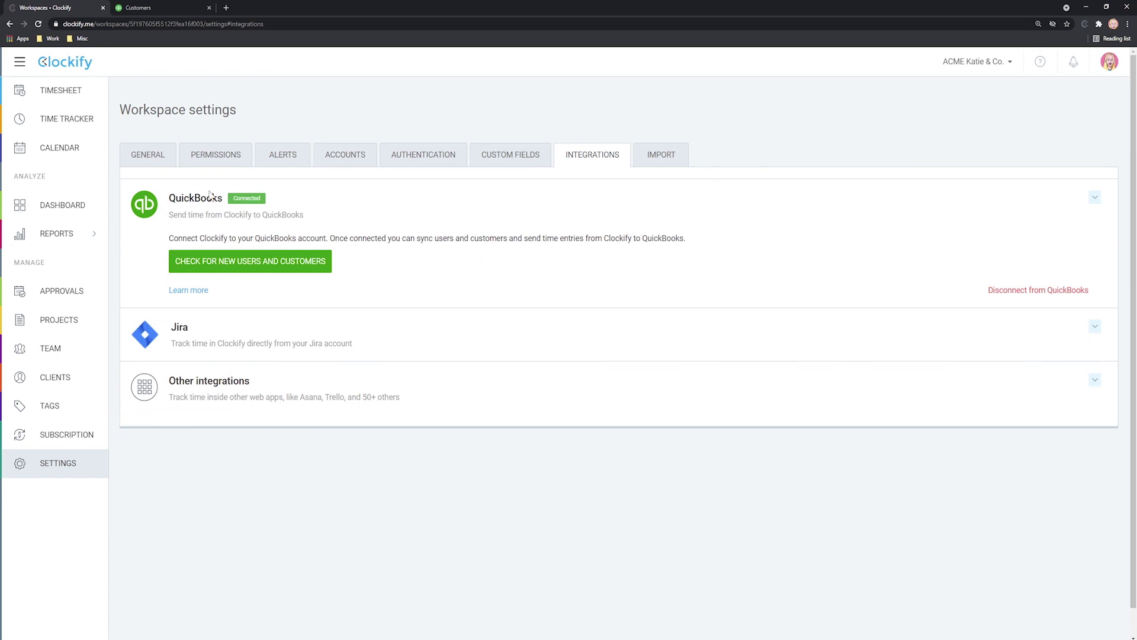
Check House Jetson's QuickBooks customer record for two Sketches time charges totalling $75.00, then return to Clockify
left_click(155, 7)
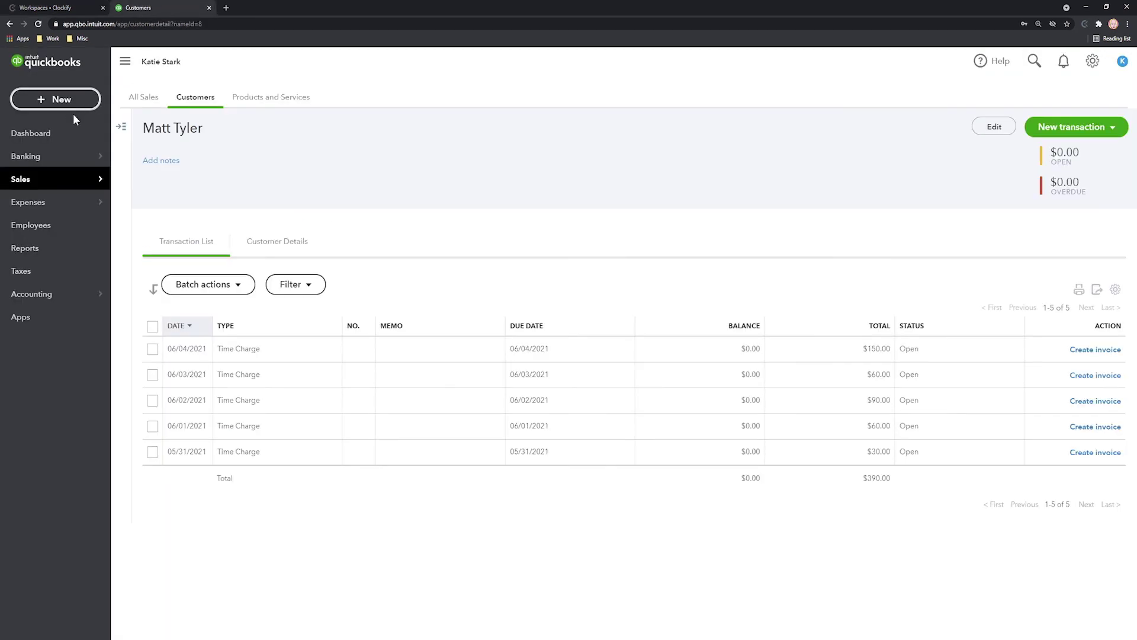
left_click(196, 98)
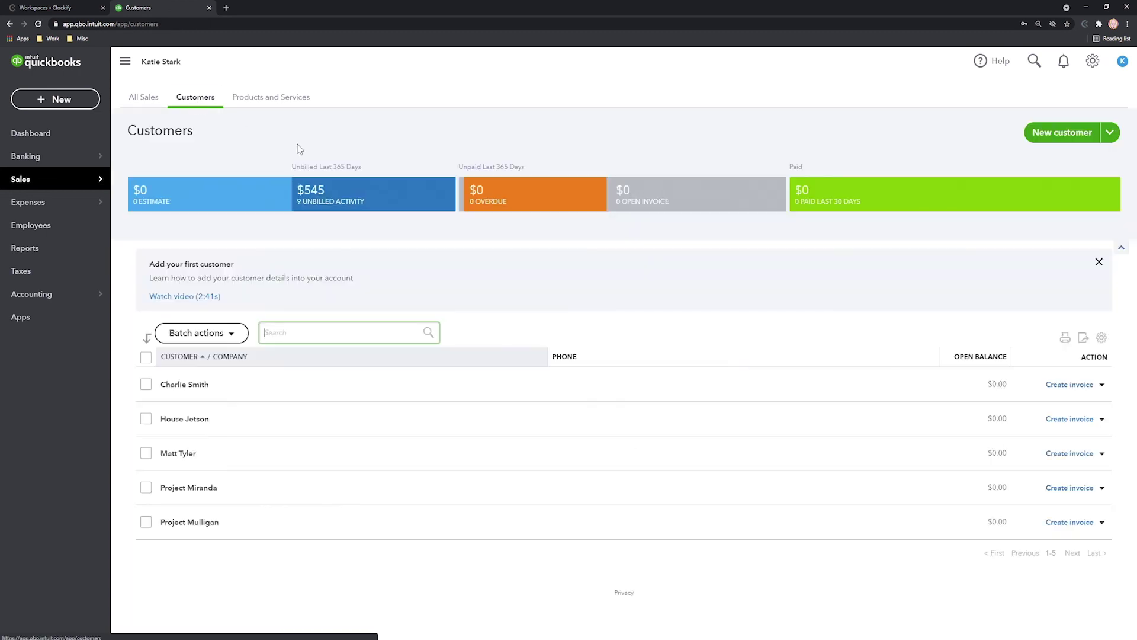
left_click(190, 424)
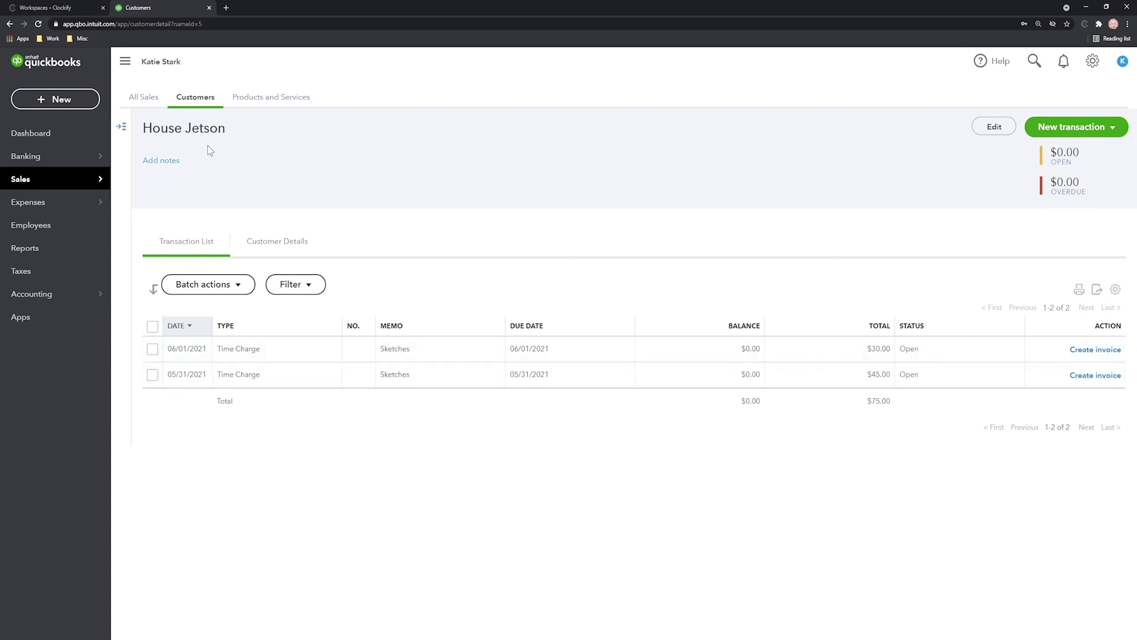
left_click(55, 8)
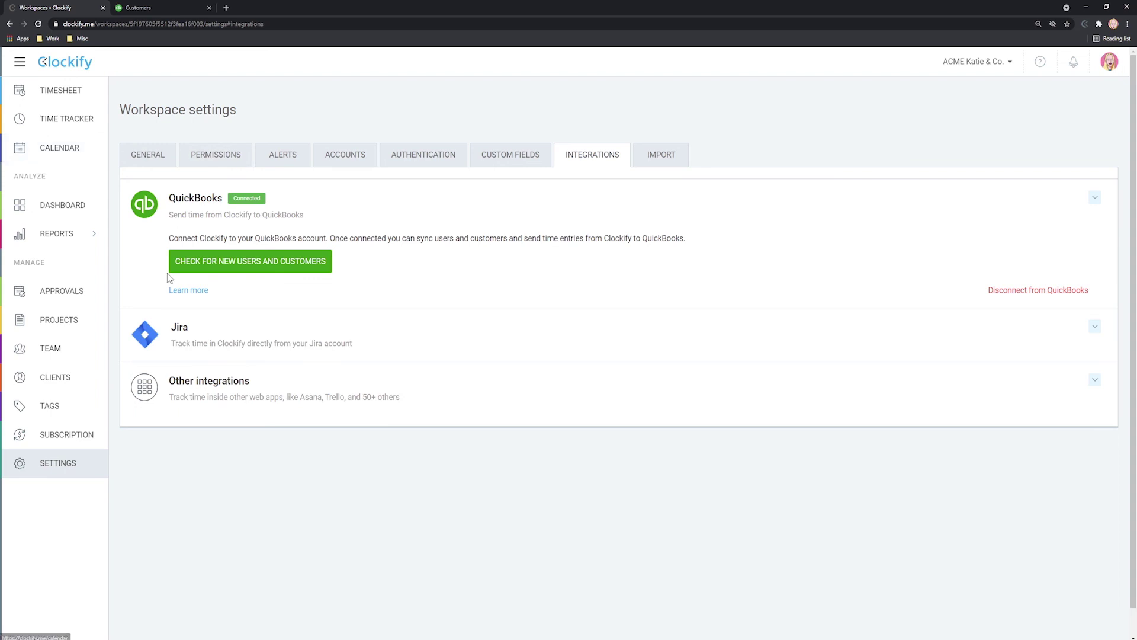